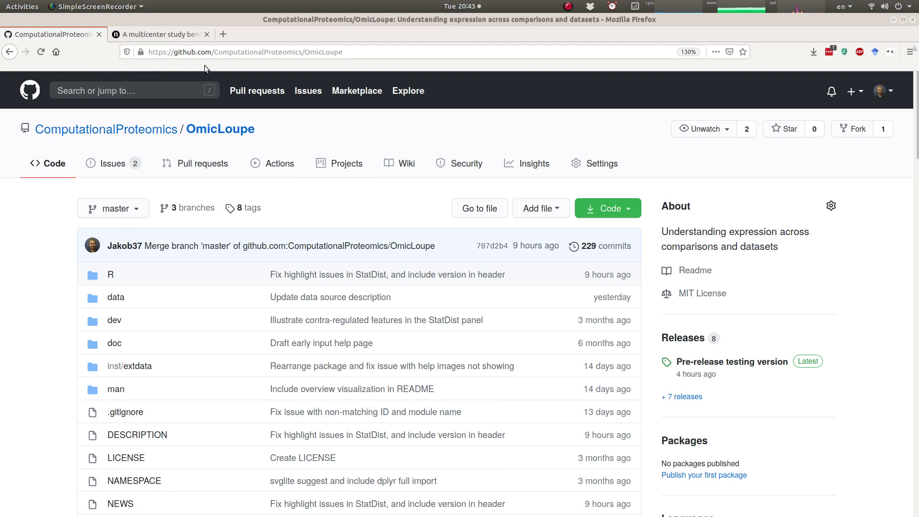
Read through the OmicLoupe README, covering the overview, example data, installation, local running and dependency sections
scroll(82, 218, down, 15)
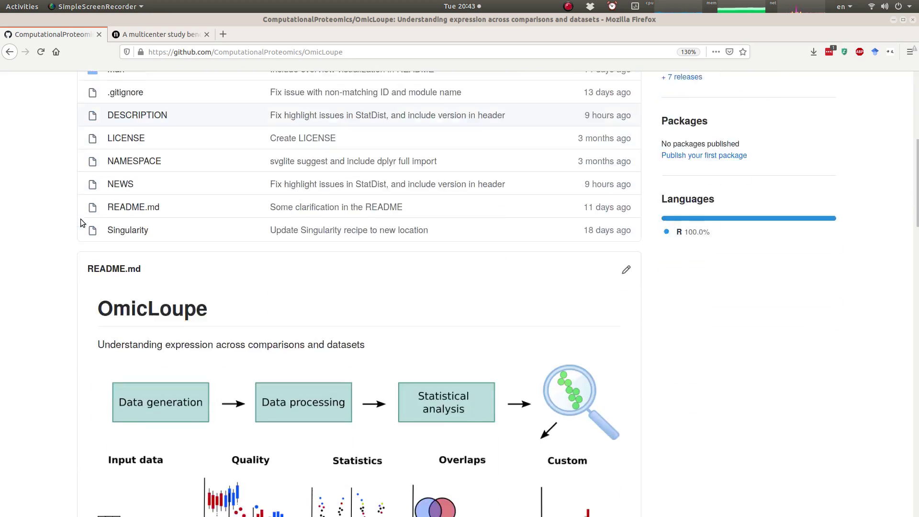
scroll(79, 217, down, 8)
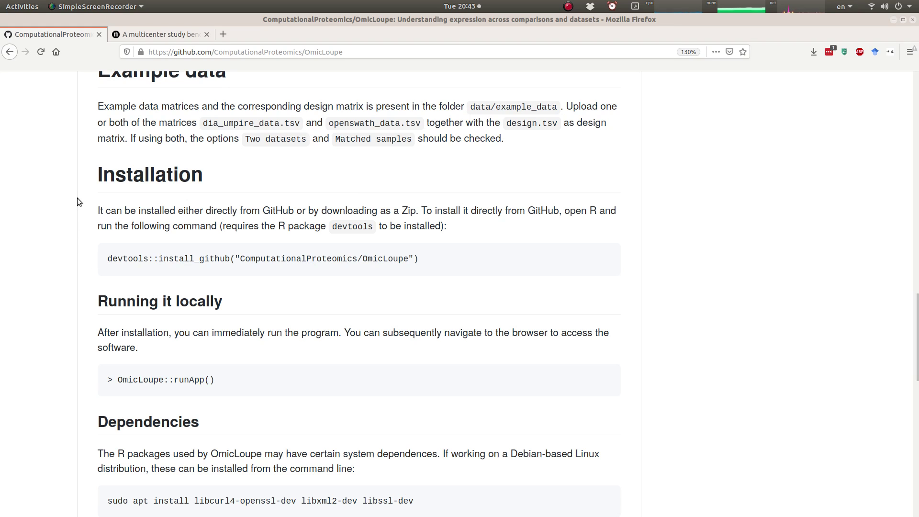
scroll(76, 197, down, 3)
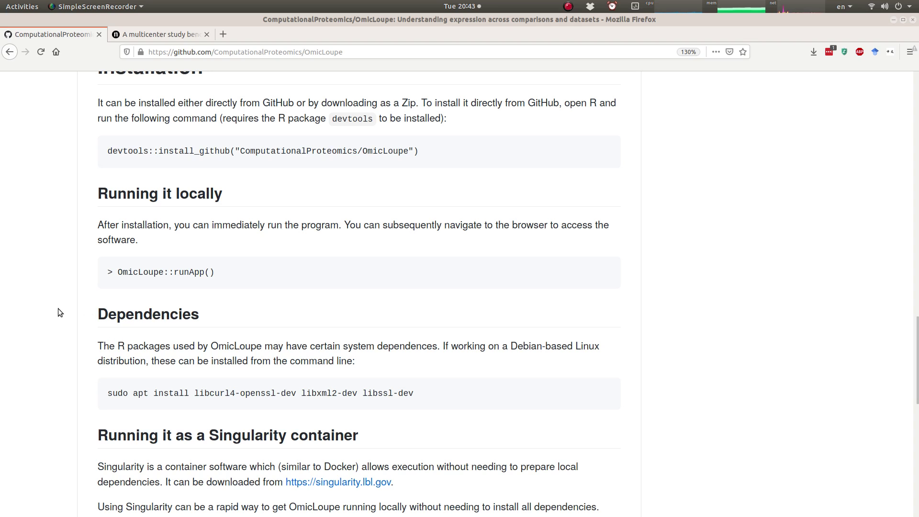
scroll(58, 309, up, 20)
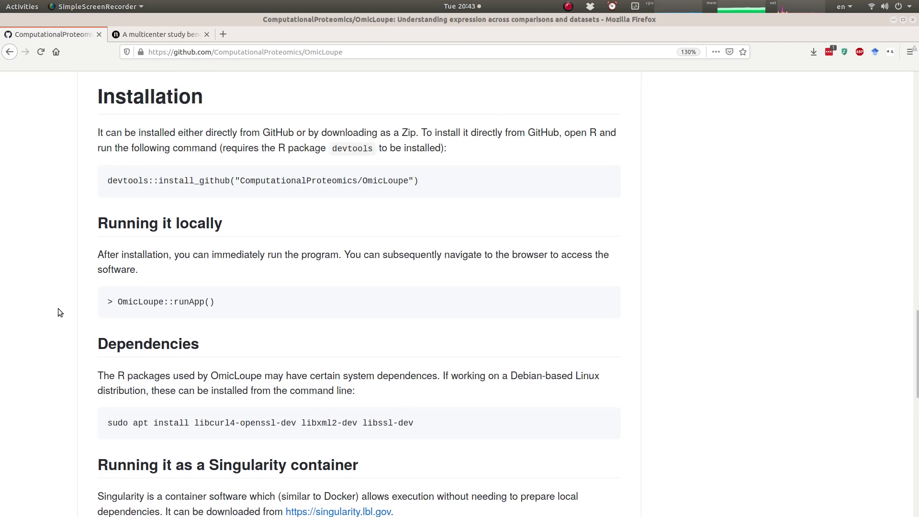
scroll(58, 309, up, 1)
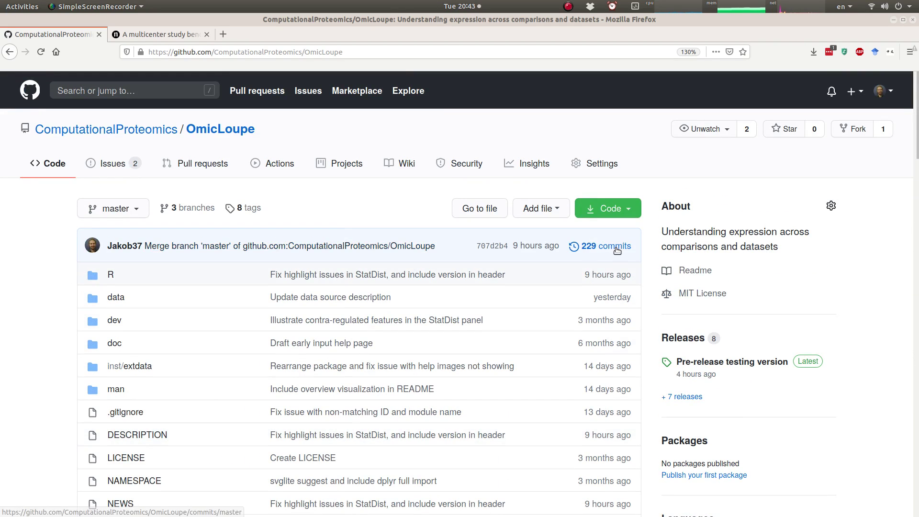
Download example_data.zip from the assets of the latest release, Pre-release testing version, and save the file
click(704, 366)
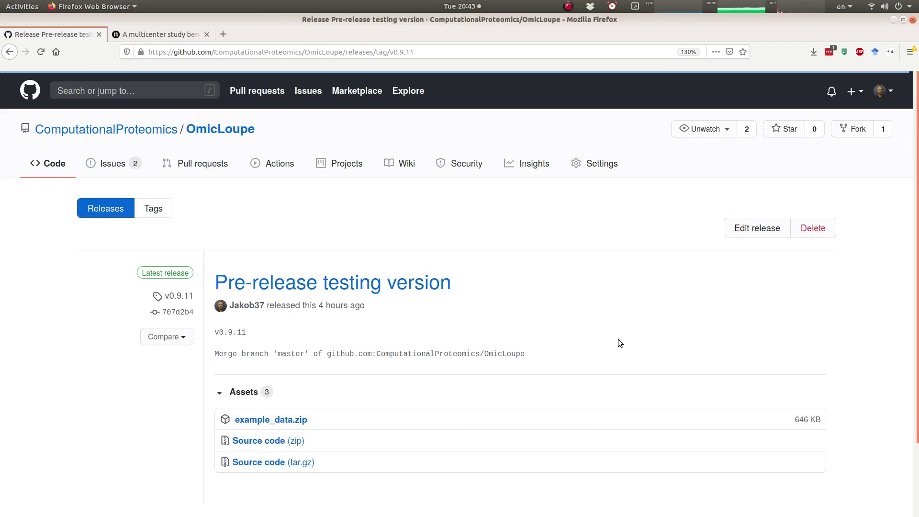
scroll(437, 238, down, 1)
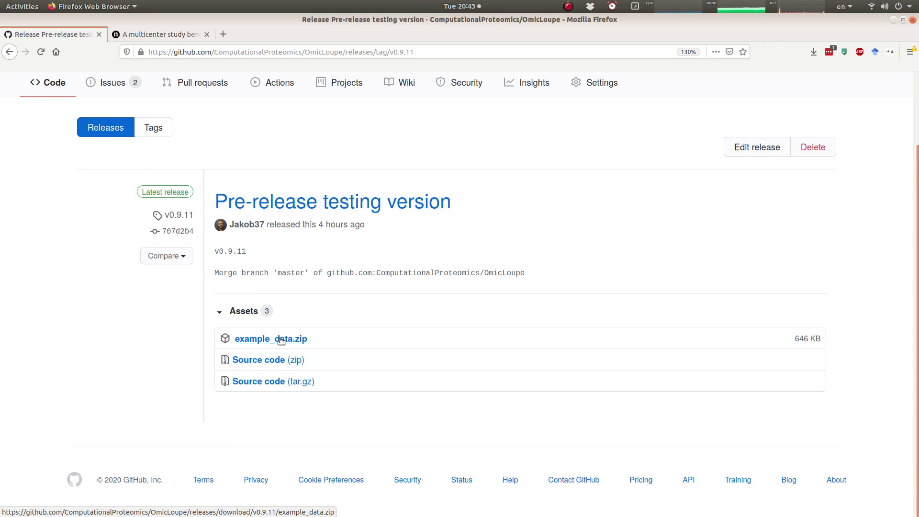
click(281, 340)
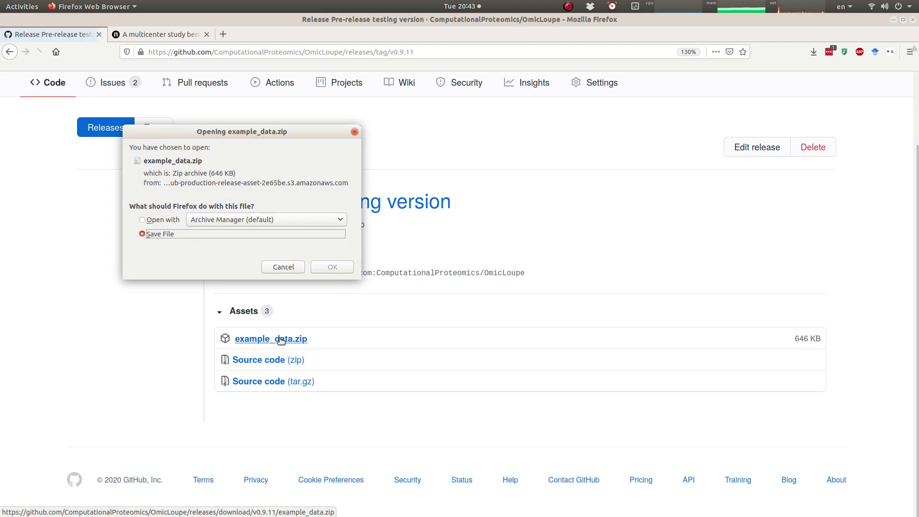
click(344, 269)
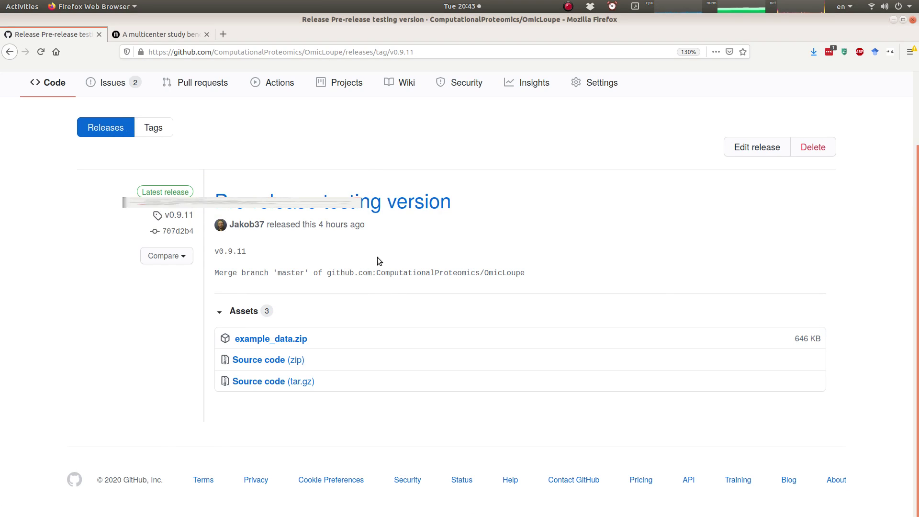
Extract example_data.zip in place within the Downloads folder and open the extracted example_data folder
click(813, 52)
click(812, 83)
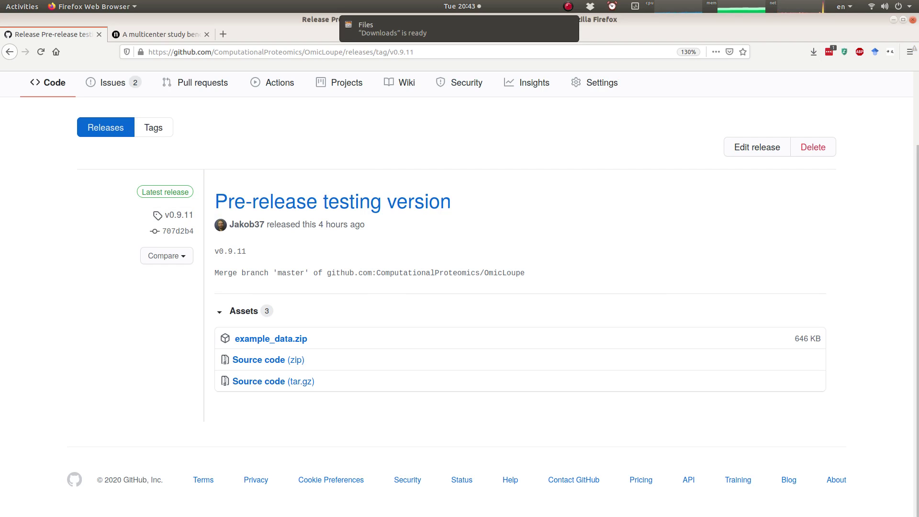
key(alt+Tab)
drag(704, 148, 575, 86)
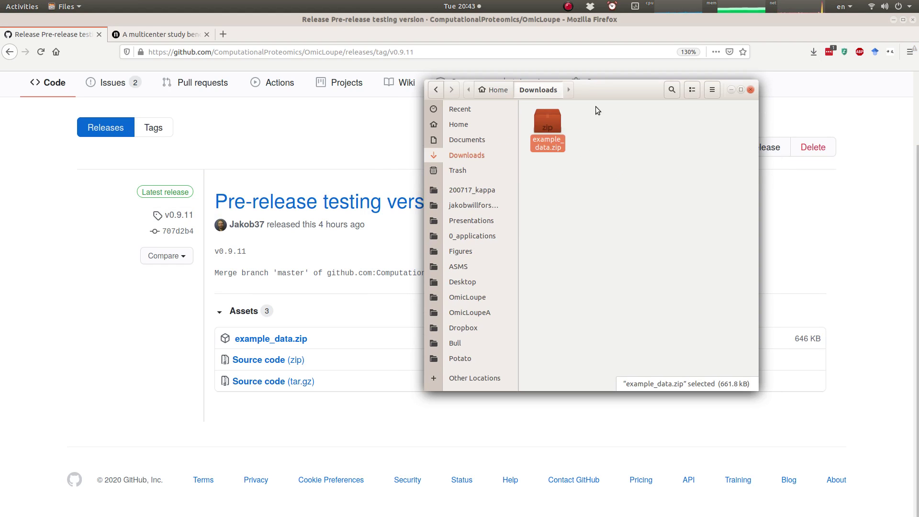
click(586, 206)
right_click(545, 122)
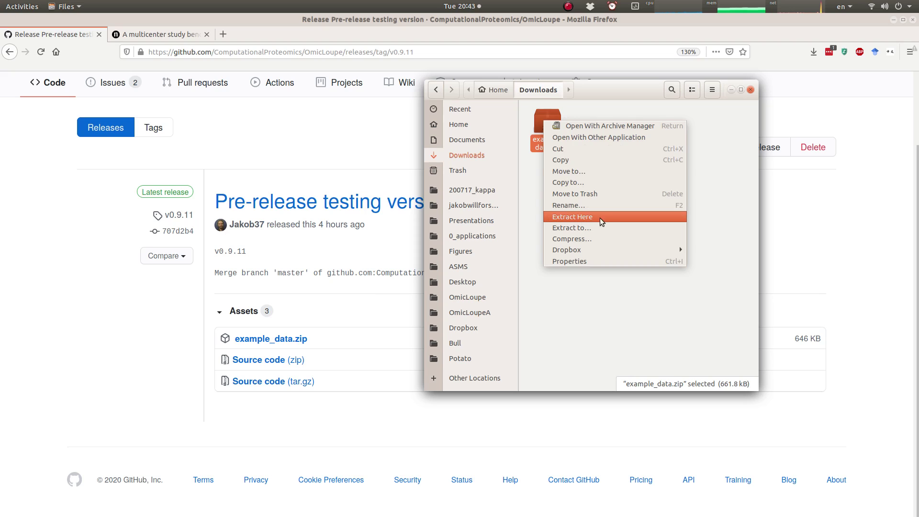
click(613, 215)
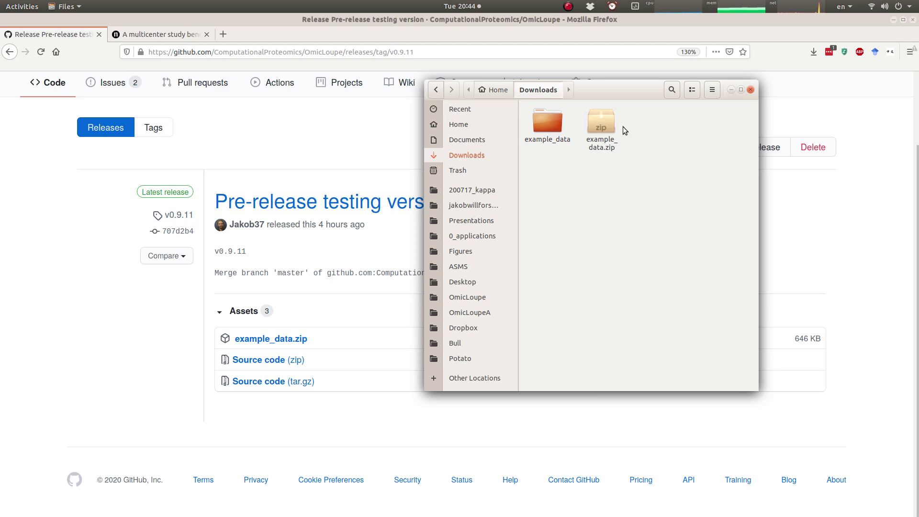
double_click(564, 125)
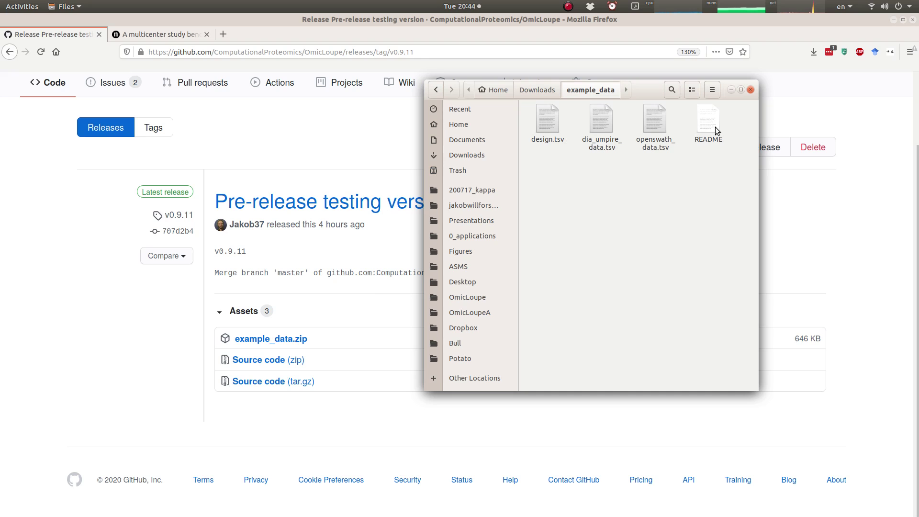
Dock the browser beside the example_data folder window, show the Nature Biotechnology benchmark article and widen the browser slightly
drag(650, 91, 754, 137)
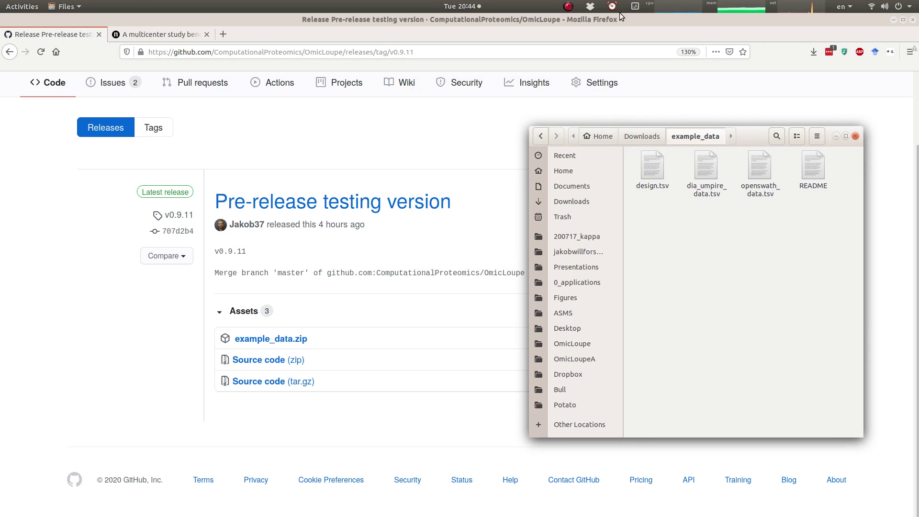
drag(616, 17, 11, 122)
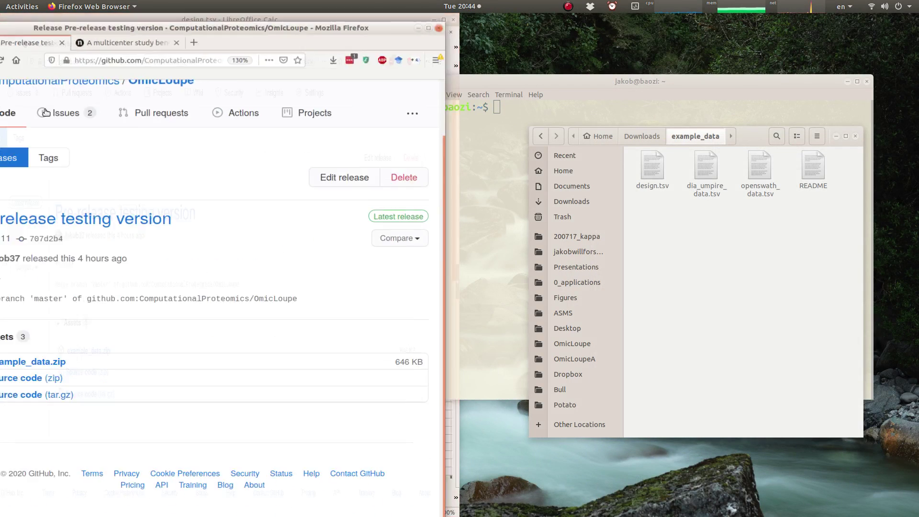
click(185, 35)
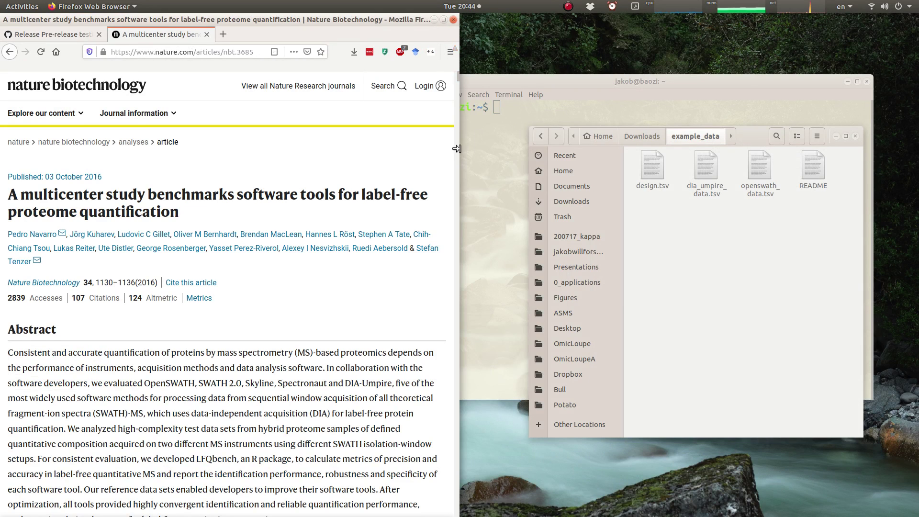
drag(457, 148, 536, 150)
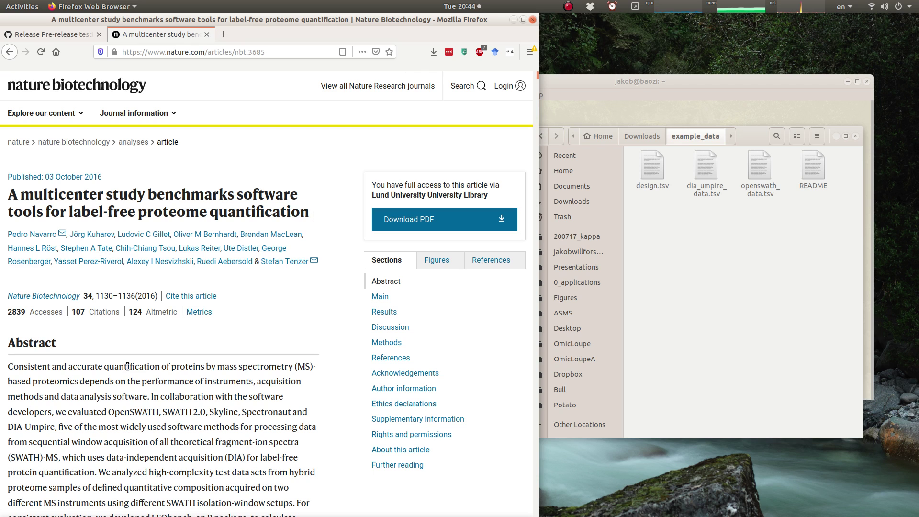
Bring the example_data folder window over the article and open design.tsv with LibreOffice Calc
drag(753, 143, 316, 171)
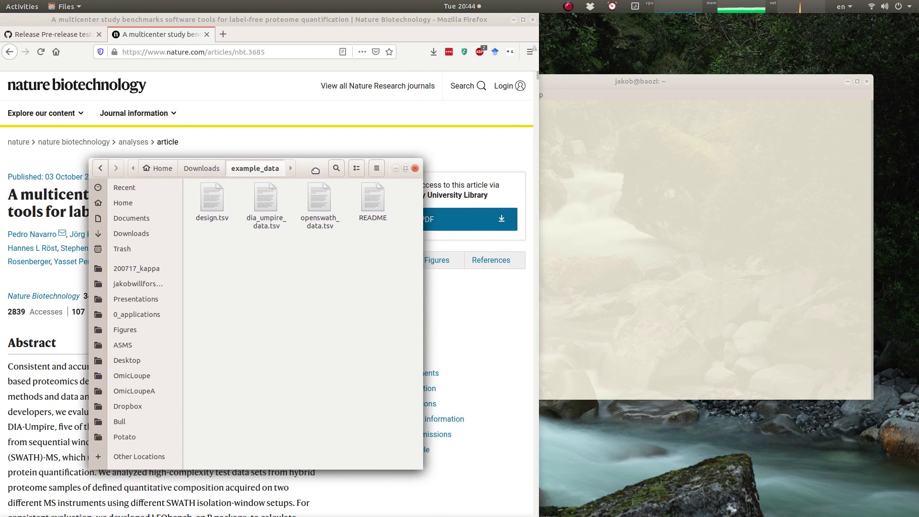
right_click(214, 206)
click(247, 208)
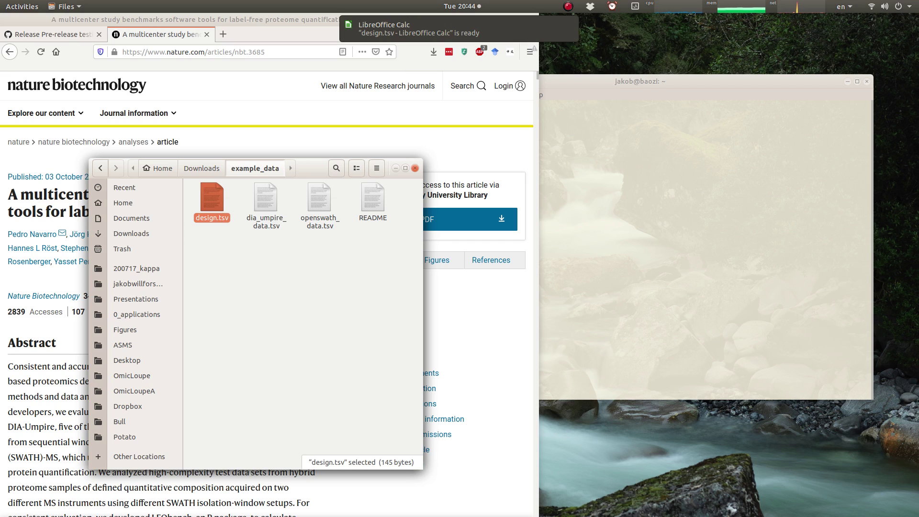
click(240, 292)
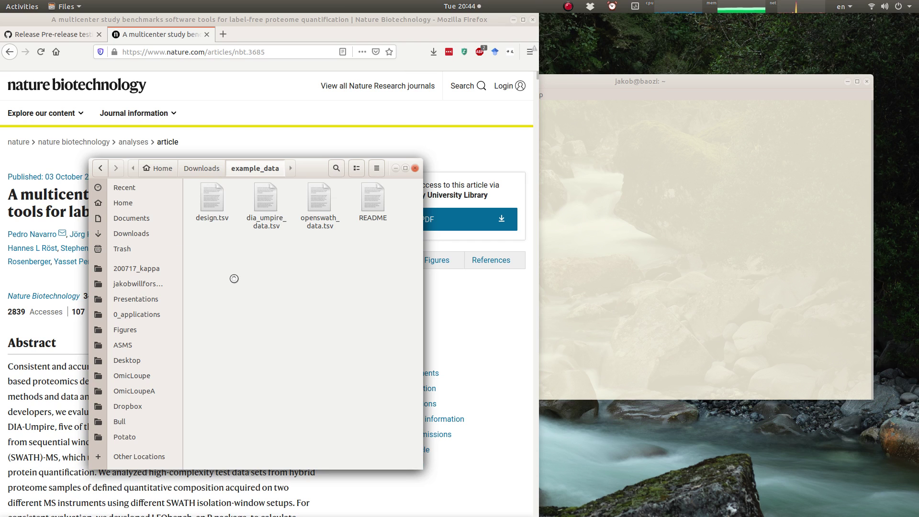
Run libreoffice from a new terminal and move the example_data folder window clear of the terminal and article
key(ctrl+alt+t)
text(libreoffice)
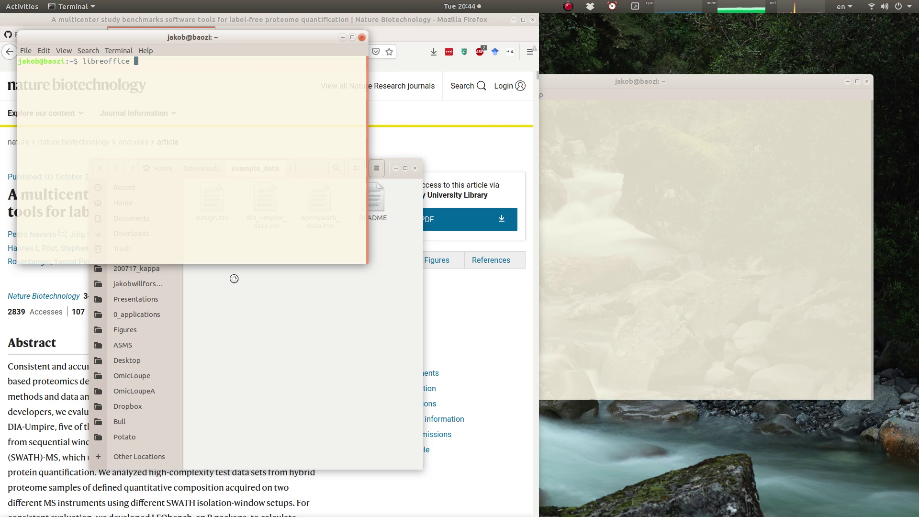
key(Return)
click(214, 334)
drag(307, 168, 724, 122)
click(240, 144)
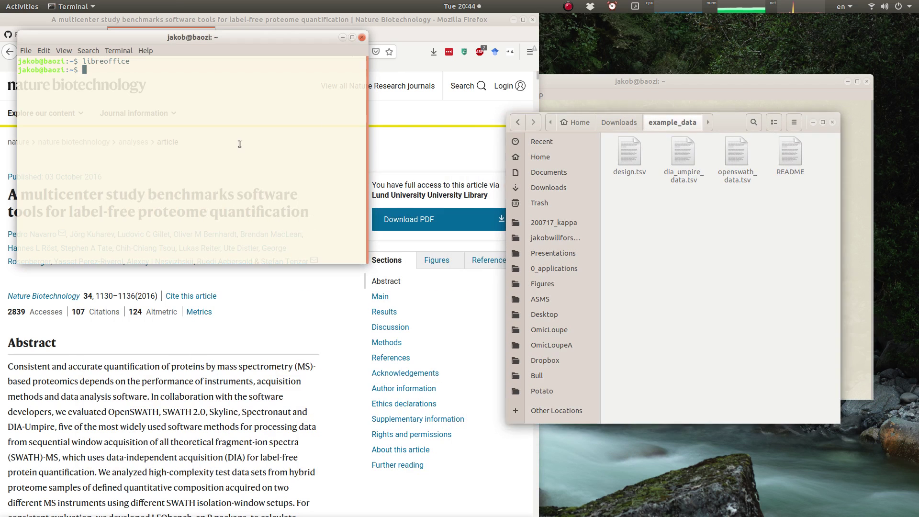
Open design.tsv in Text Editor to view its sample and group columns, and move the editor clear of the folder window
right_click(631, 154)
click(665, 182)
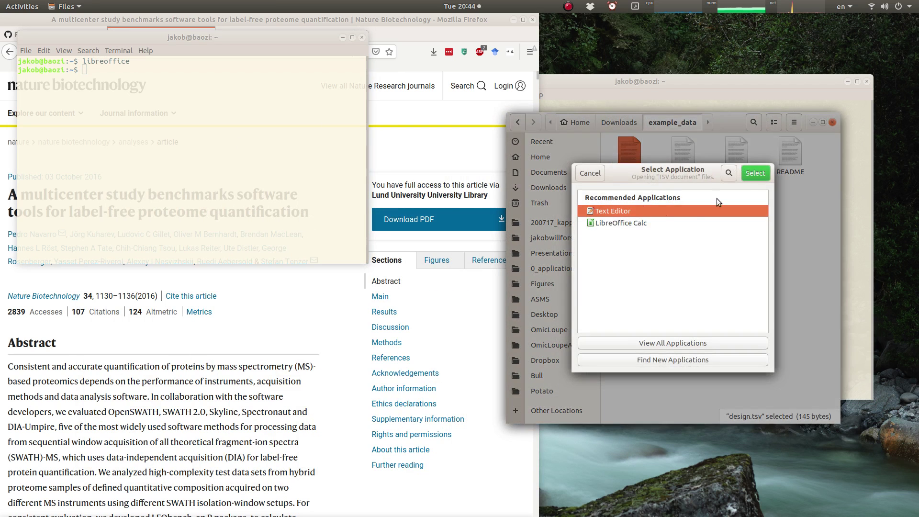
click(755, 173)
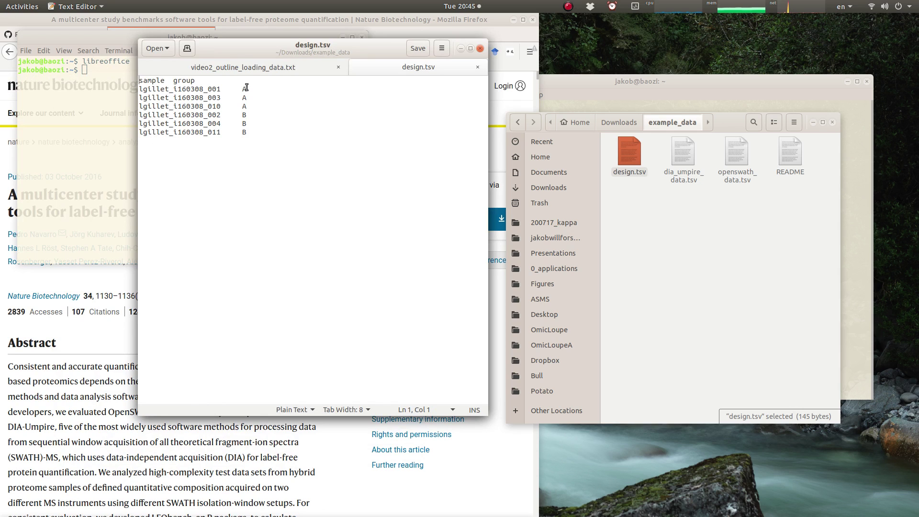
click(167, 81)
drag(371, 48, 269, 59)
Open dia_umpire_data.tsv in Text Editor and widen the editor window across most of the screen
click(764, 182)
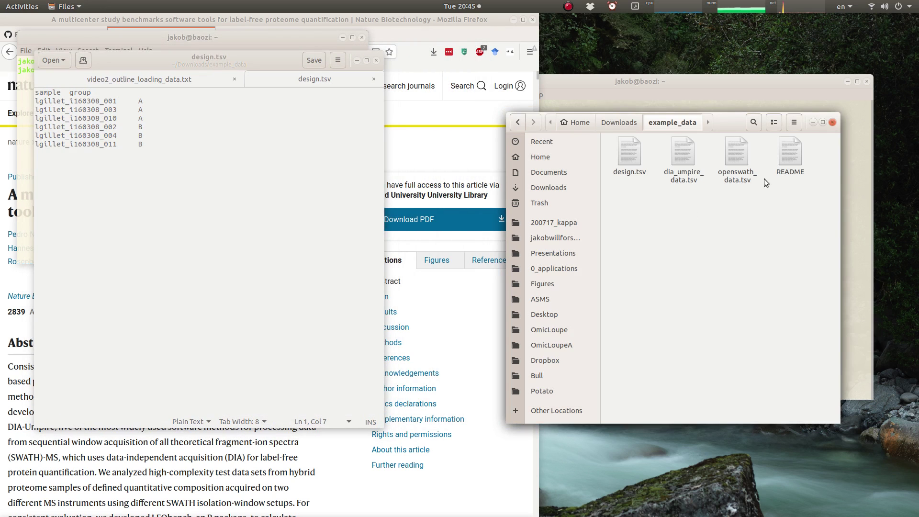
right_click(685, 163)
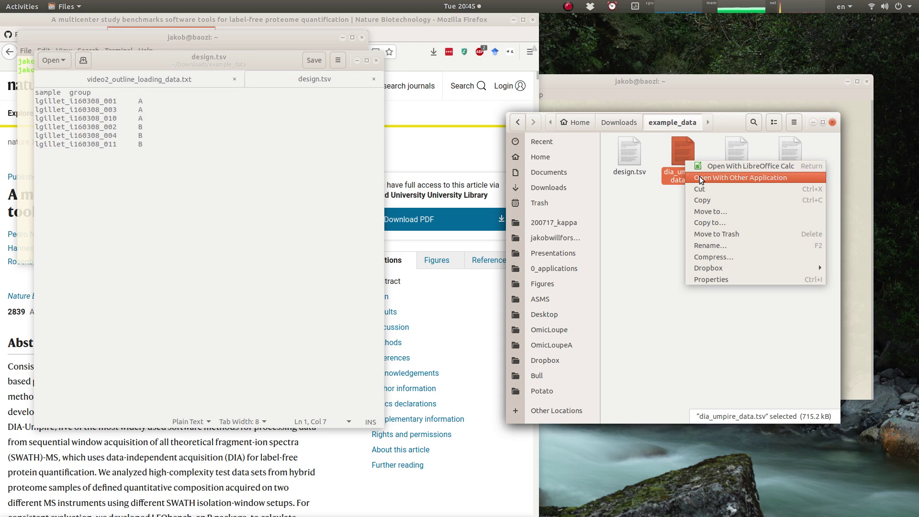
click(700, 178)
click(755, 173)
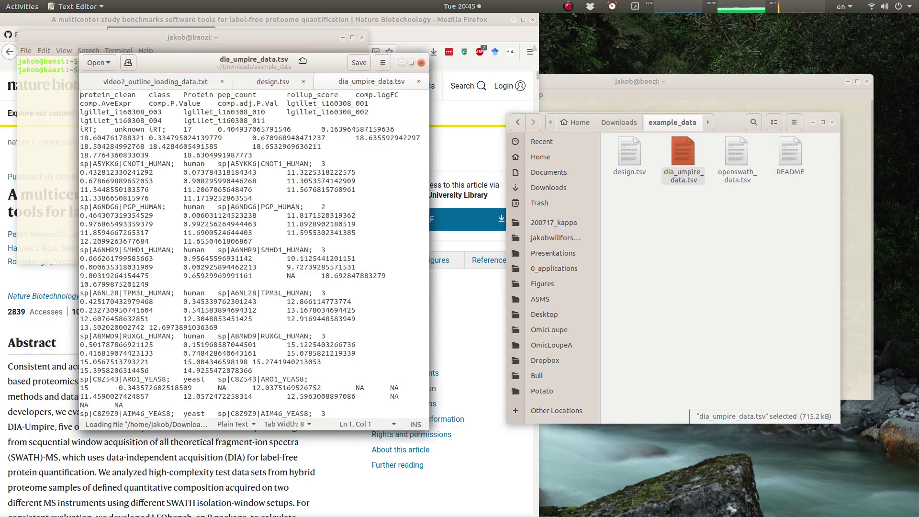
drag(429, 132, 887, 132)
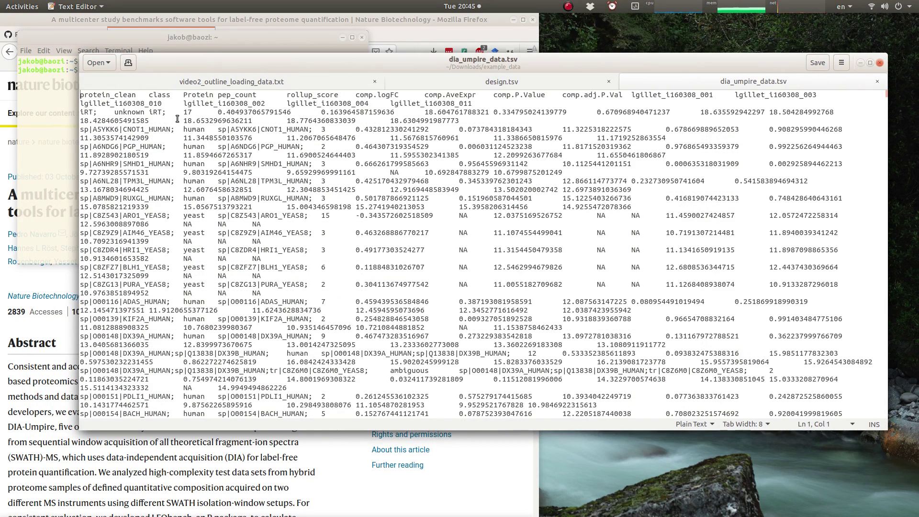
Examine the column names in the header line of dia_umpire_data.tsv and minimise the editor
drag(80, 95, 521, 103)
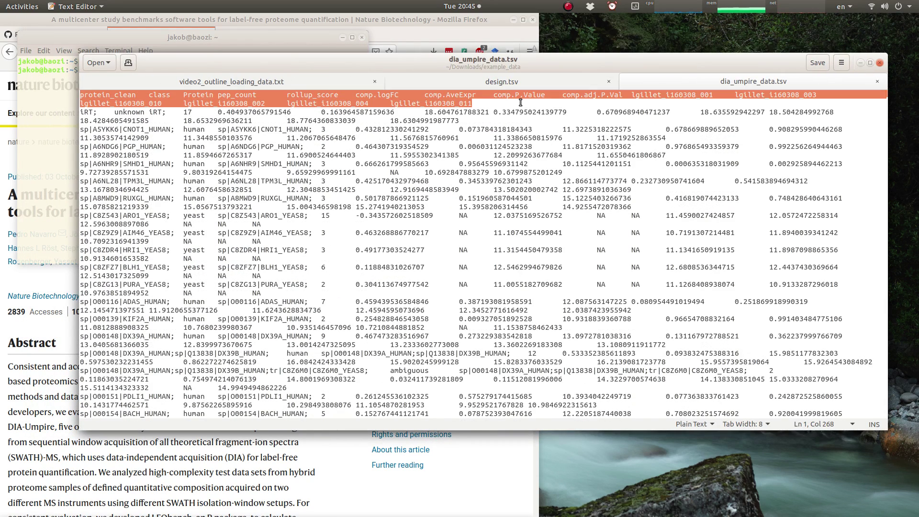
click(244, 128)
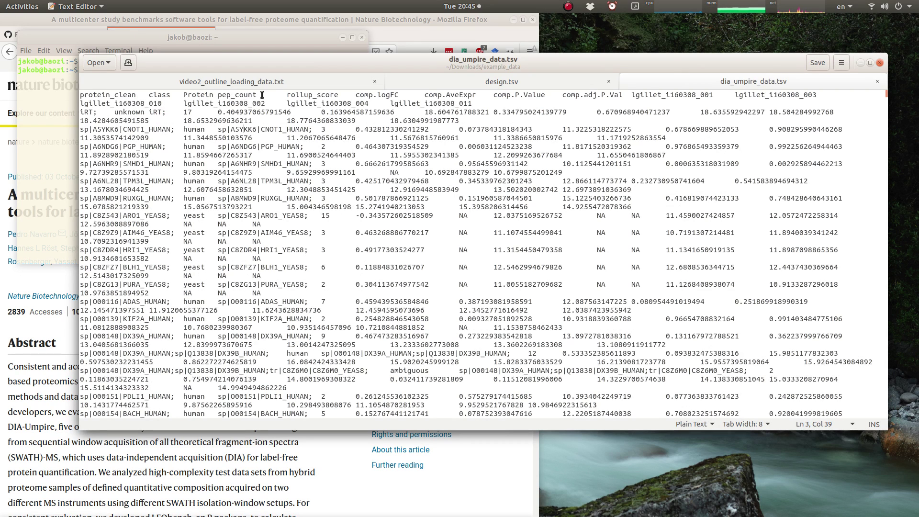
click(860, 62)
Open dia_umpire_data.tsv in LibreOffice Calc, importing it as tab-separated text with Unicode (UTF-8) encoding
right_click(659, 173)
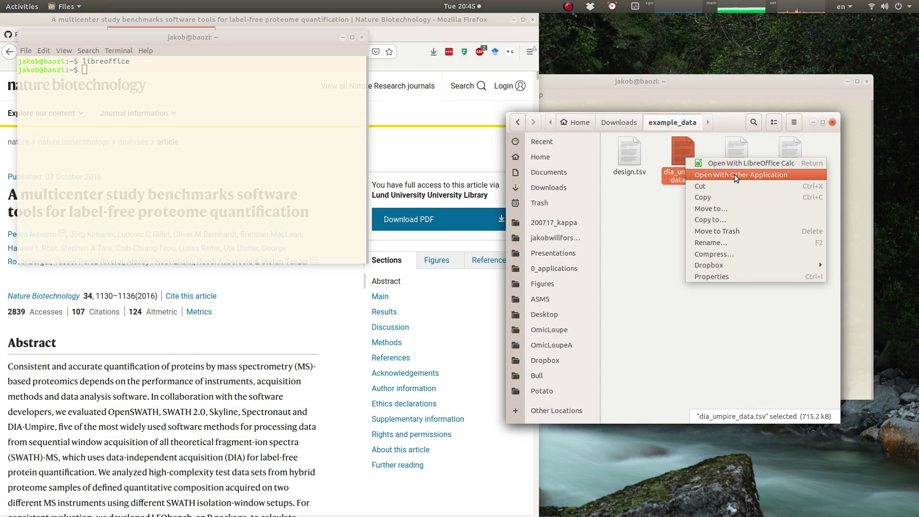
click(709, 189)
click(659, 222)
click(765, 171)
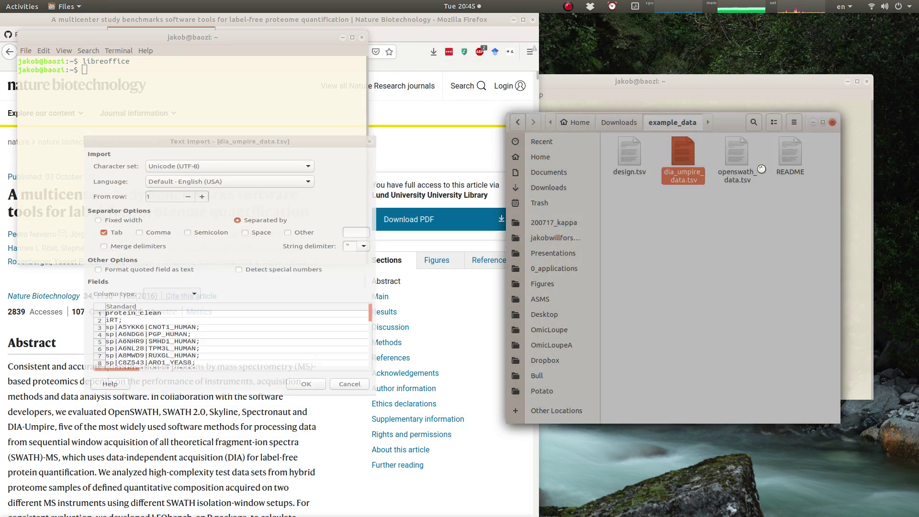
click(310, 409)
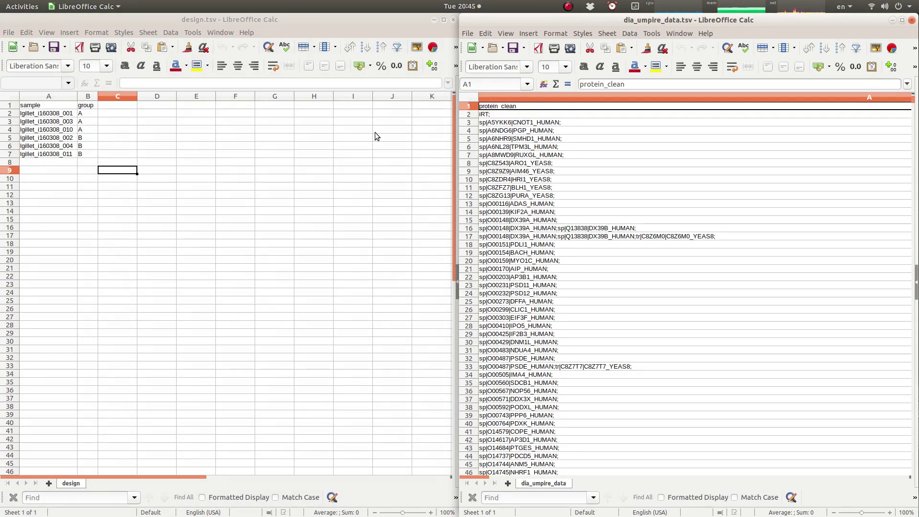
Narrow the protein_clean, class and Protein columns in dia_umpire_data.tsv to fit more columns in view
click(539, 97)
key(alt+shift+Left)
key(Right)
key(Right)
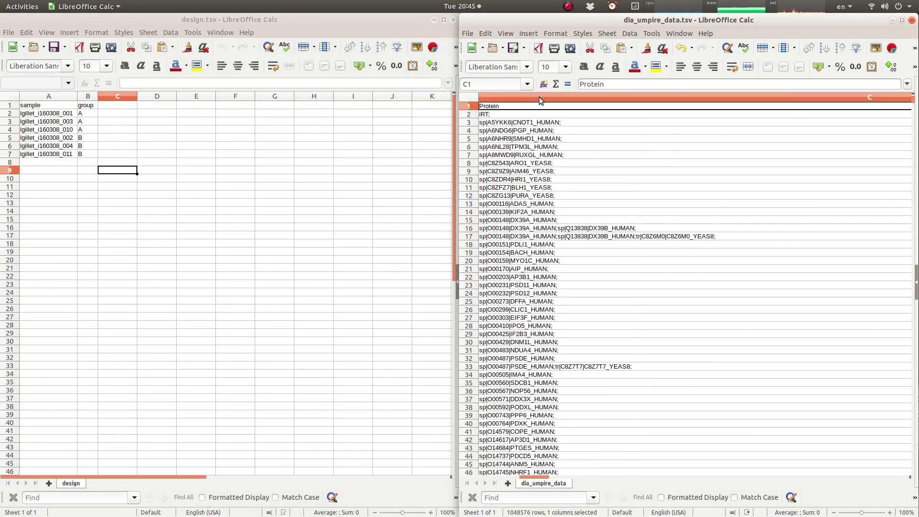
key(alt+shift+Left)
key(Left)
key(Left)
key(Down)
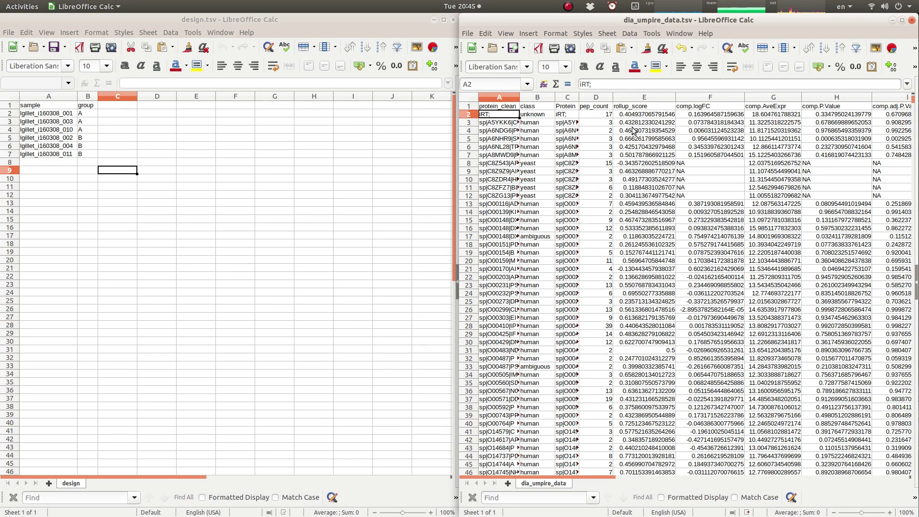
Highlight the statistics columns comp.logFC to comp.adj.P.Val and examine the rows around their first NA entries
scroll(633, 129, right, 3)
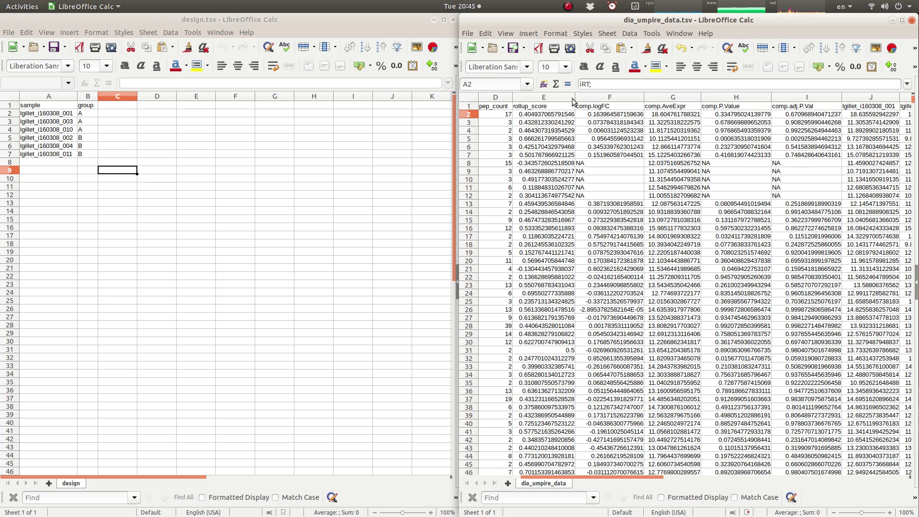
drag(607, 97, 785, 97)
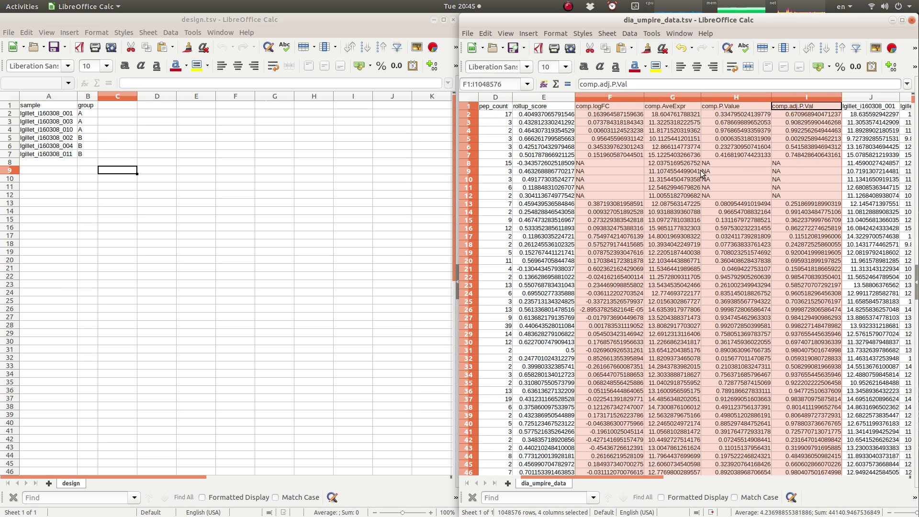
click(603, 165)
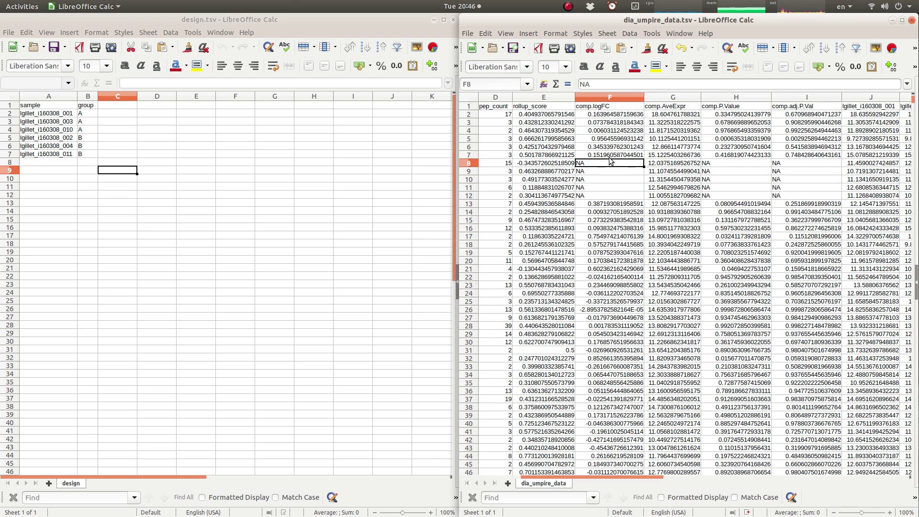
key(Up)
key(Up)
key(Right)
key(Right)
key(Right)
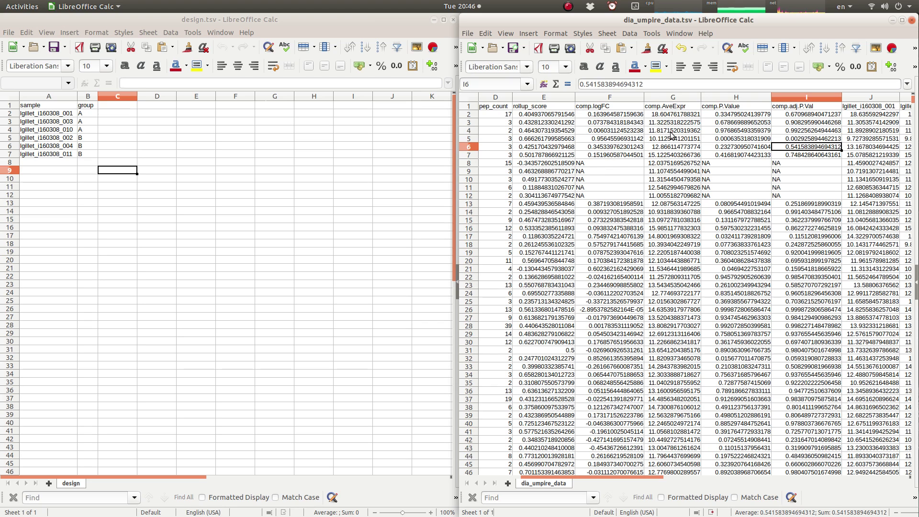
Examine the fold change, average expression, P-value and adjusted P-value entries for the first proteins
click(676, 117)
click(620, 115)
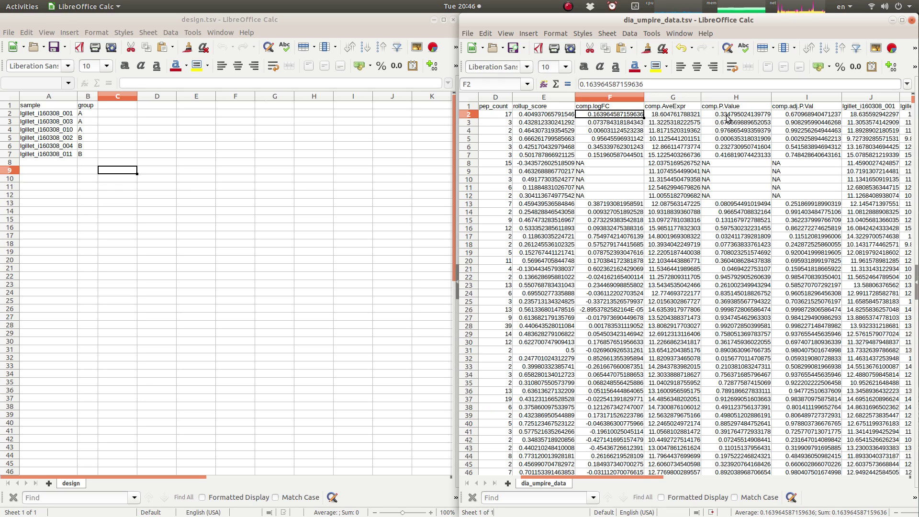
key(Right)
key(Right)
key(Right)
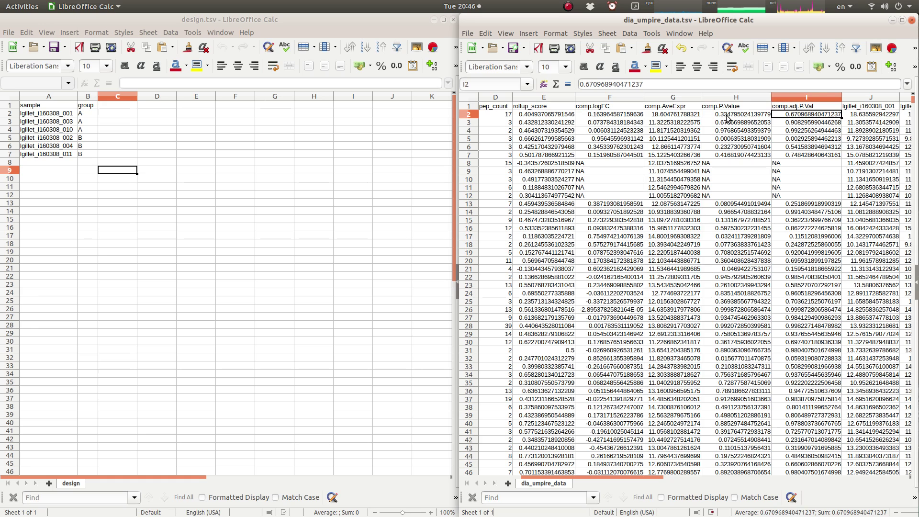
key(Left)
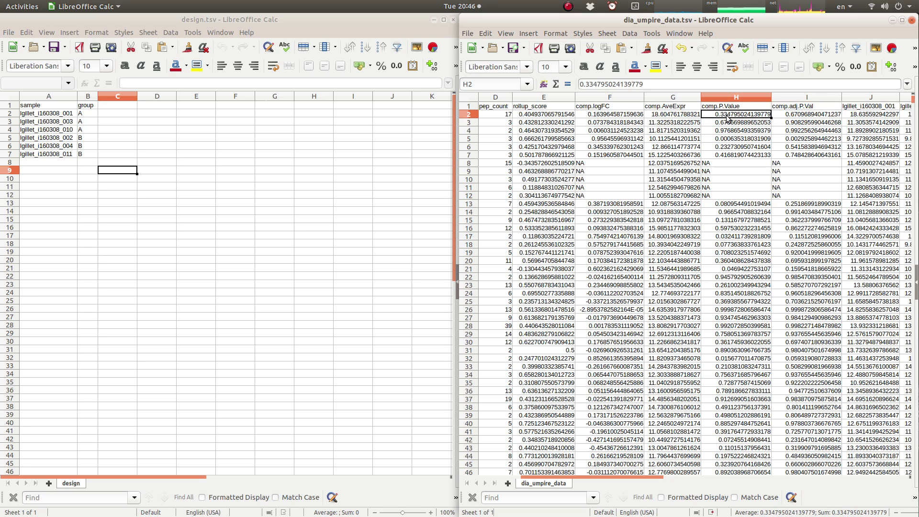
key(Down)
key(Down)
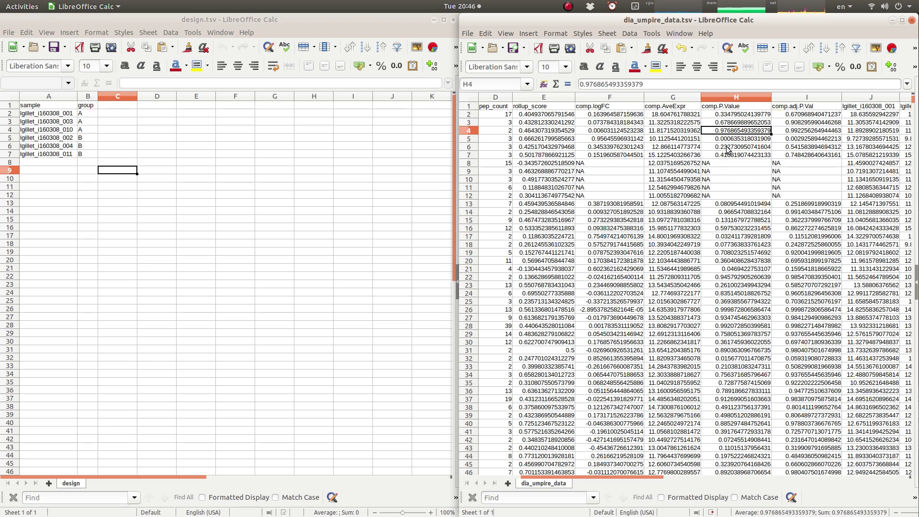
Examine the six lgillet_i160308 sample columns and where they begin after comp.adj.P.Val
key(Right)
key(Right)
key(Right)
key(Right)
key(Right)
key(Right)
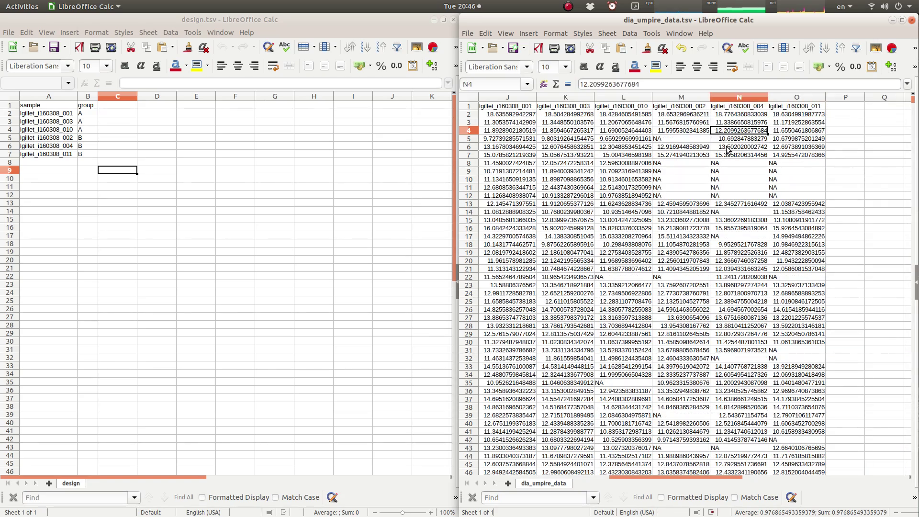
key(Left)
key(Up)
key(Up)
key(Left)
key(Left)
key(Left)
key(Left)
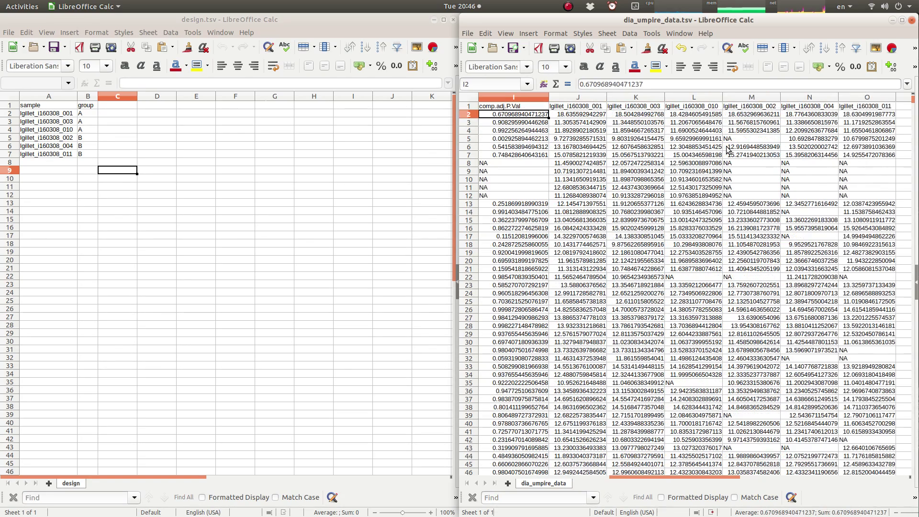
key(Left)
key(Right)
key(Right)
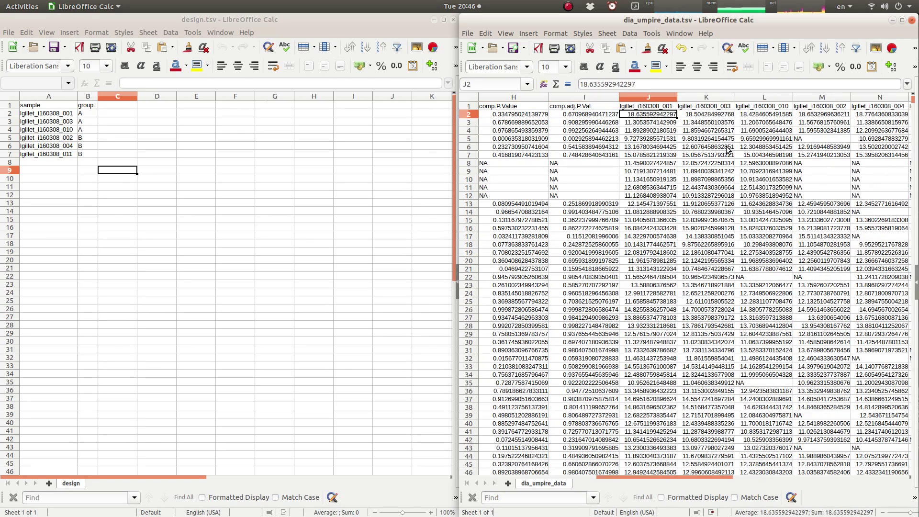
Go back to the first column and review row 2 across the annotation and statistics columns up to comp.P.Value
key(Left)
key(Home)
key(Right)
key(Right)
key(Right)
key(Right)
key(Right)
key(Right)
key(Right)
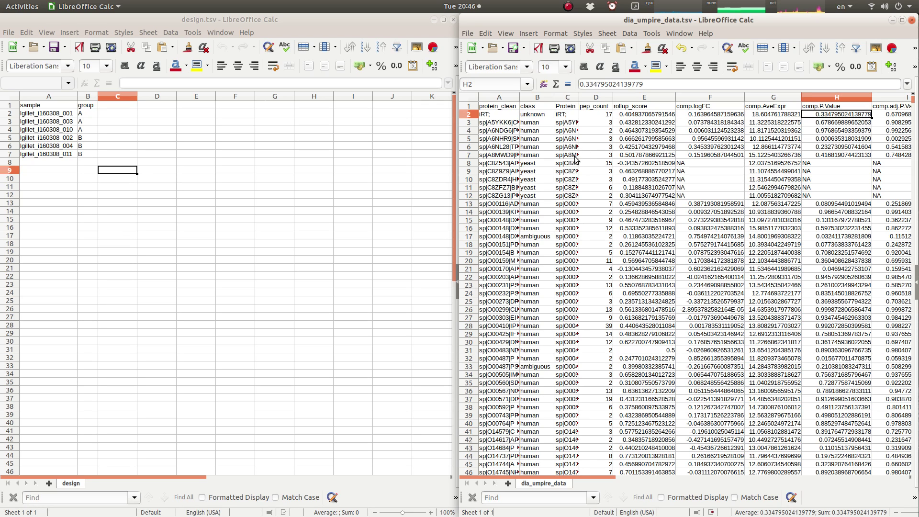
Minimise the design.tsv spreadsheet, switch to Firefox and open the NormalyzerDE repository from the ComputationalProteomics GitHub page
click(434, 20)
click(403, 33)
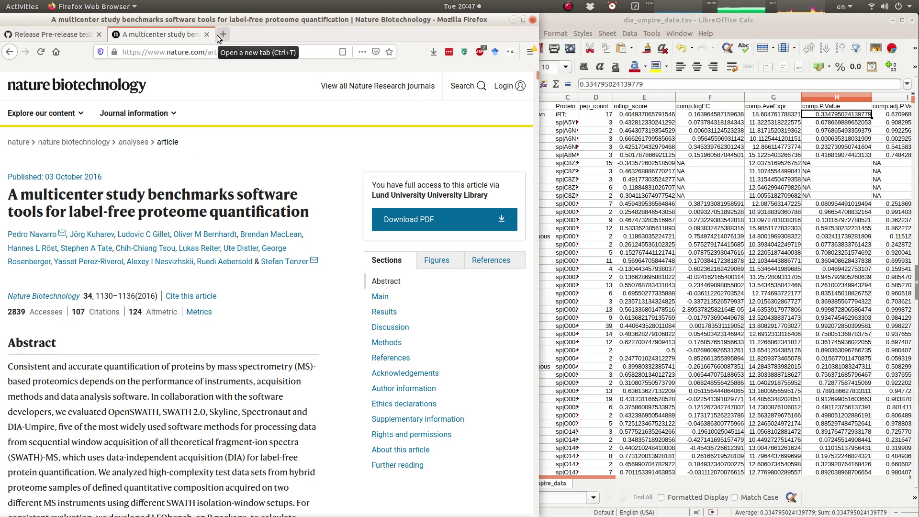
click(45, 35)
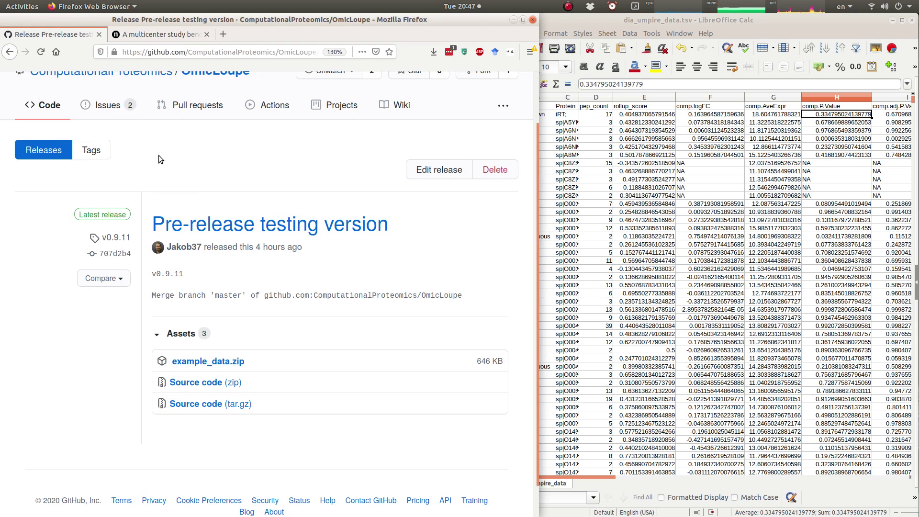
scroll(160, 160, up, 2)
click(124, 130)
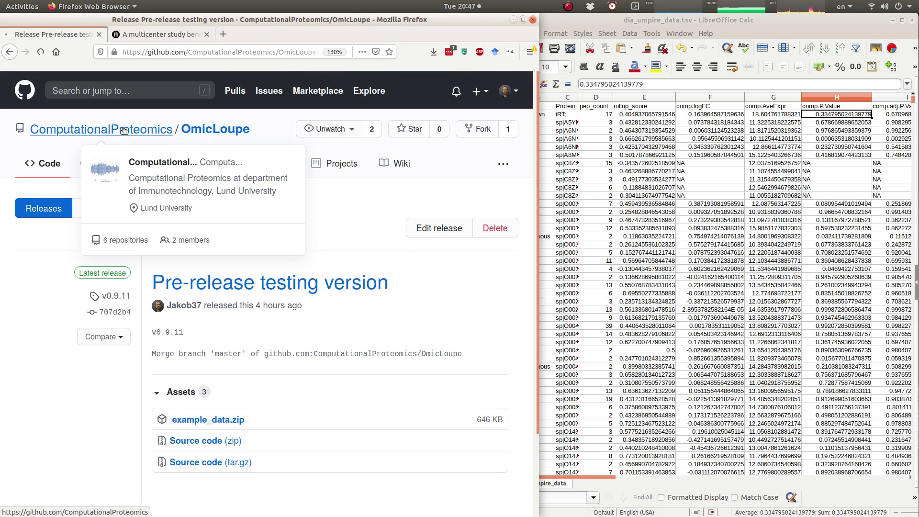
scroll(52, 276, down, 5)
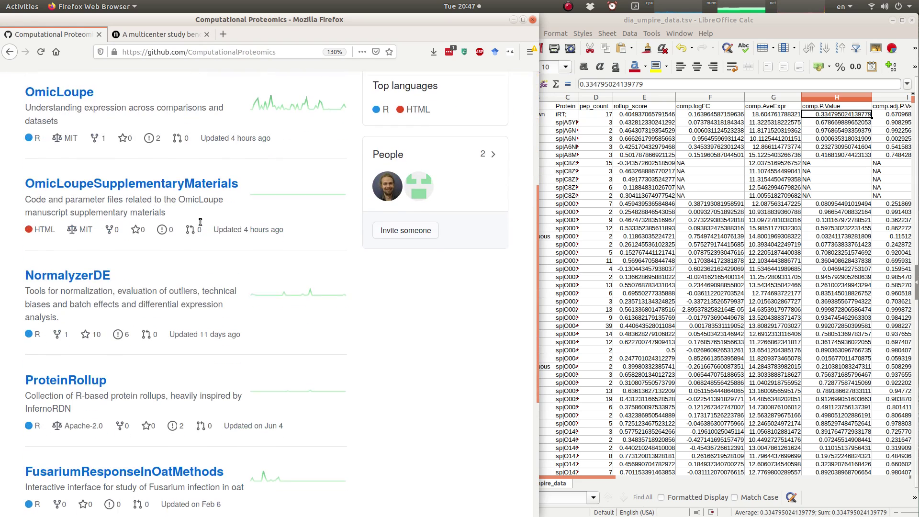
click(52, 276)
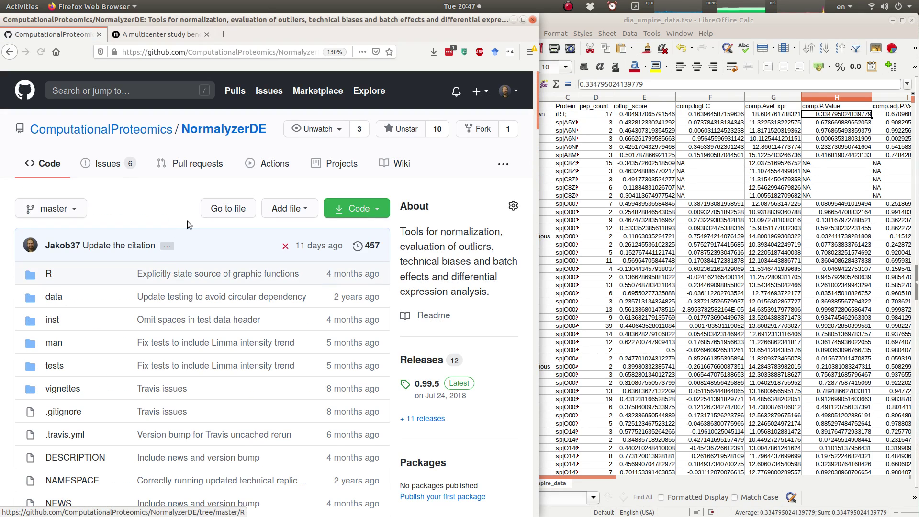
View the NormalyzerDE website linked in the repository's README in a new tab, and close that tab
scroll(173, 186, down, 1)
scroll(172, 187, down, 5)
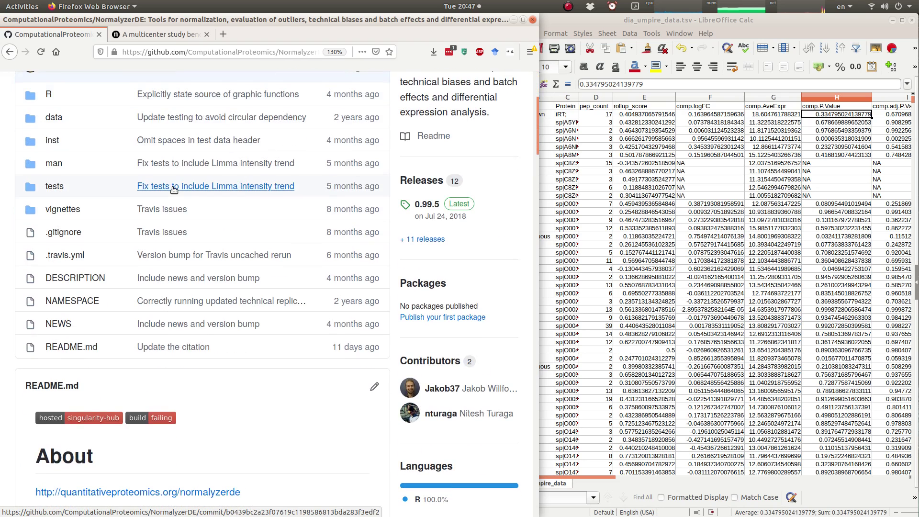
scroll(163, 242, up, 5)
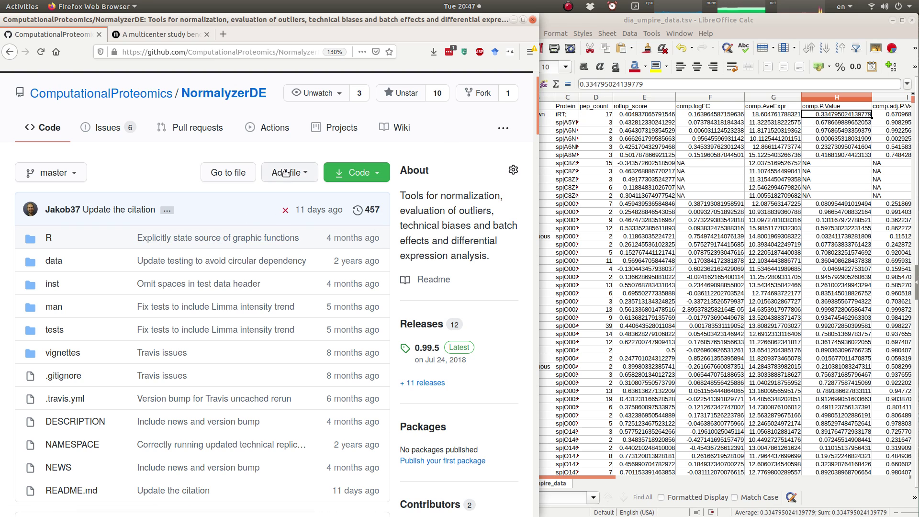
scroll(203, 209, down, 5)
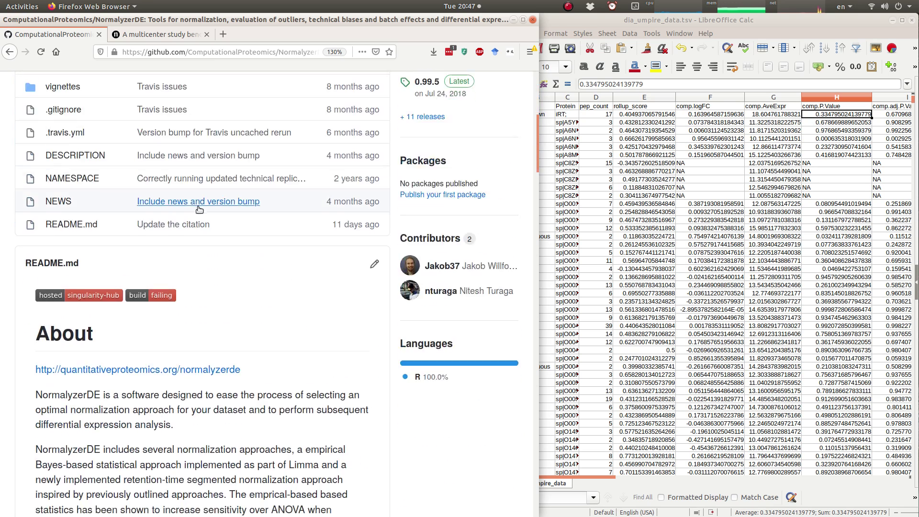
scroll(199, 210, down, 4)
right_click(139, 137)
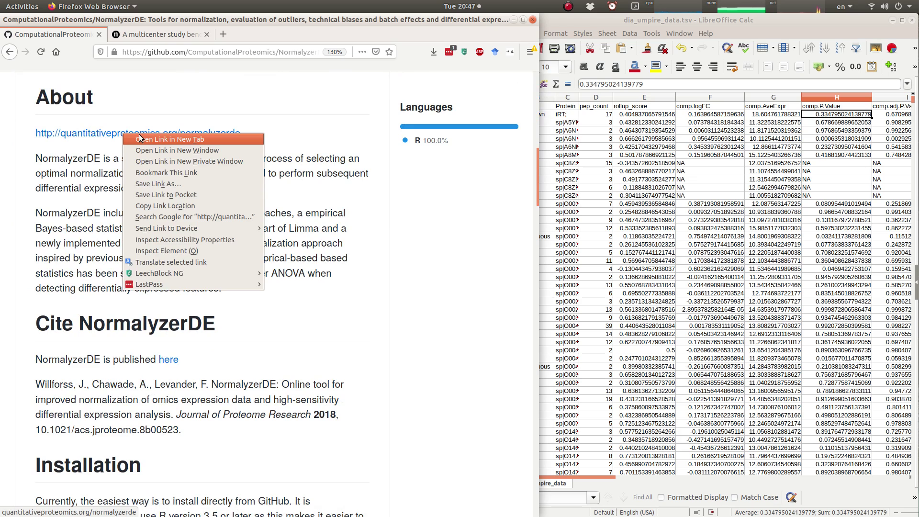
click(140, 137)
key(ctrl+Tab)
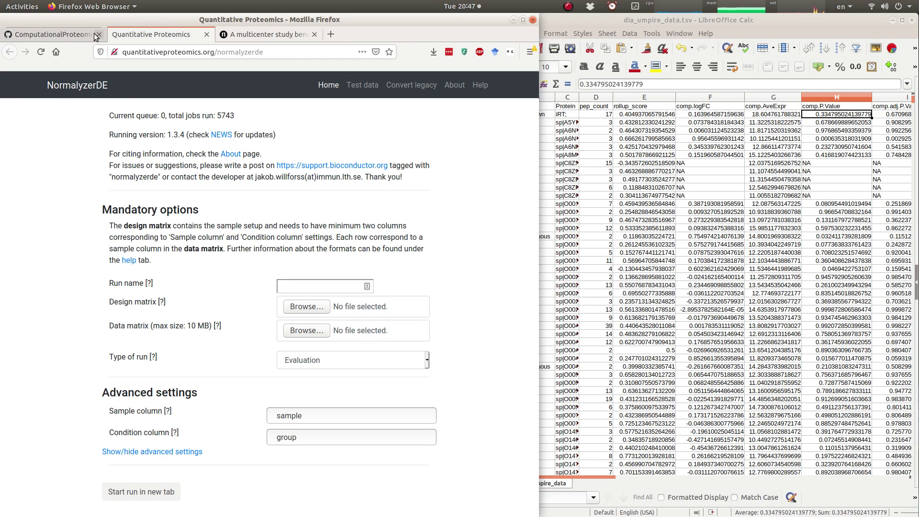
click(207, 34)
Return to dia_umpire_data.tsv in LibreOffice Calc and go through the column headers from protein_clean to rollup_score
click(719, 215)
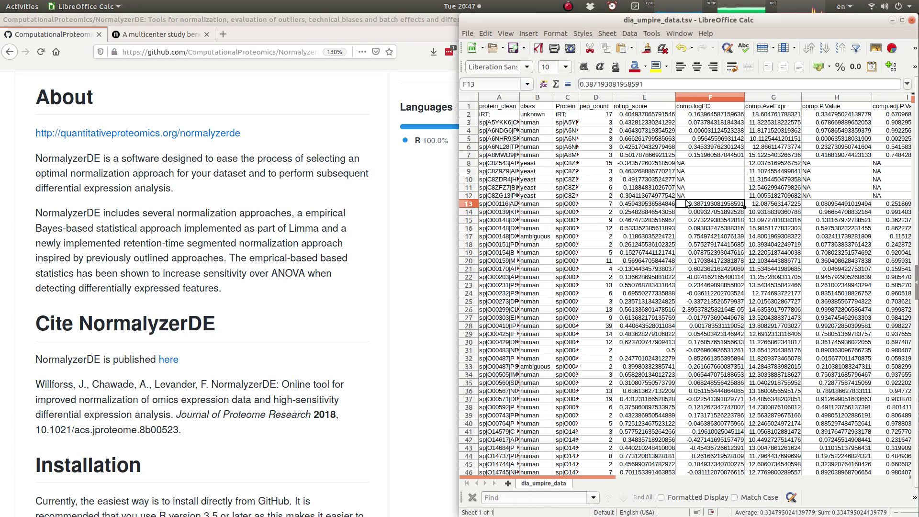
click(513, 115)
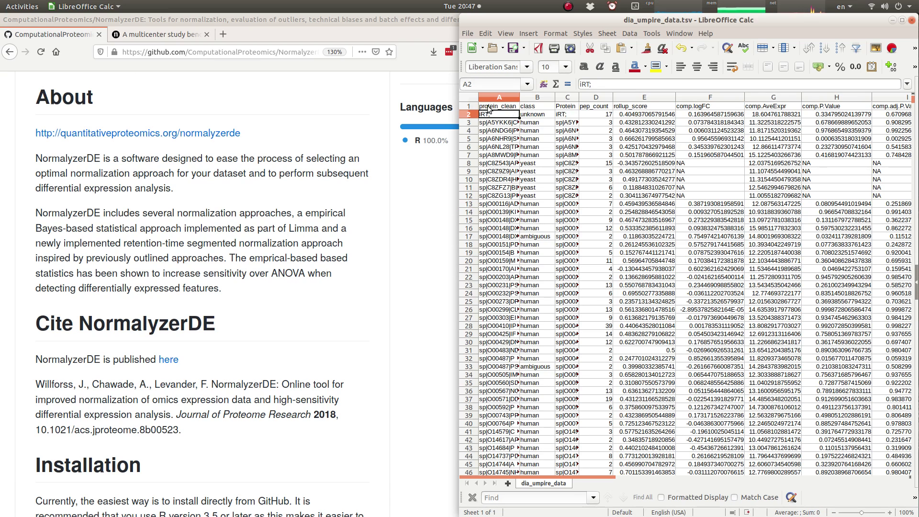
key(Right)
key(Right)
key(Up)
key(Right)
key(Right)
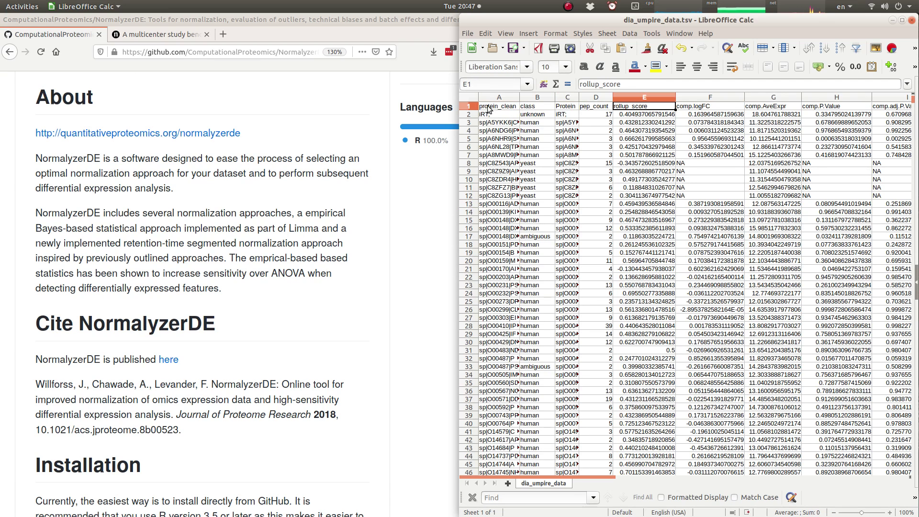
Go through the headers of the comp statistics columns and the sample columns up to lgillet_i160308_004
key(Right)
key(Right)
key(Right)
key(Right)
key(Right)
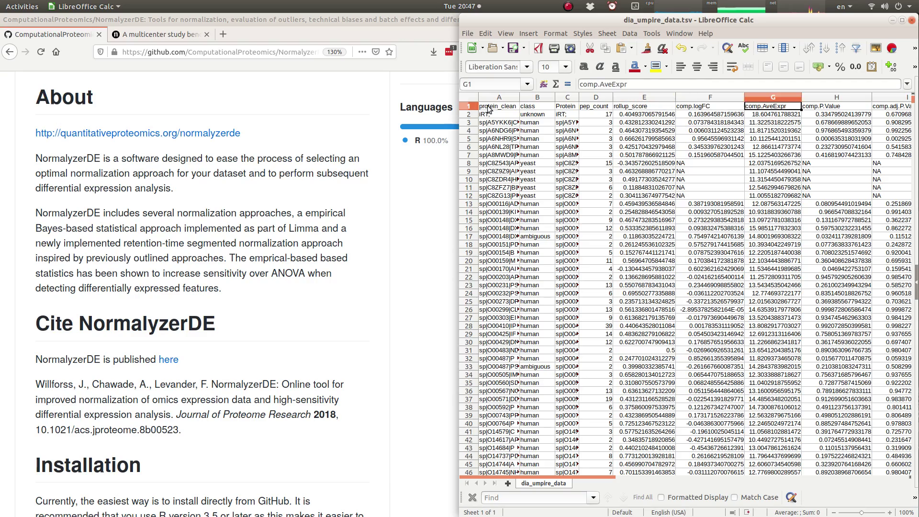
key(Right)
key(Right)
key(Right)
key(Right)
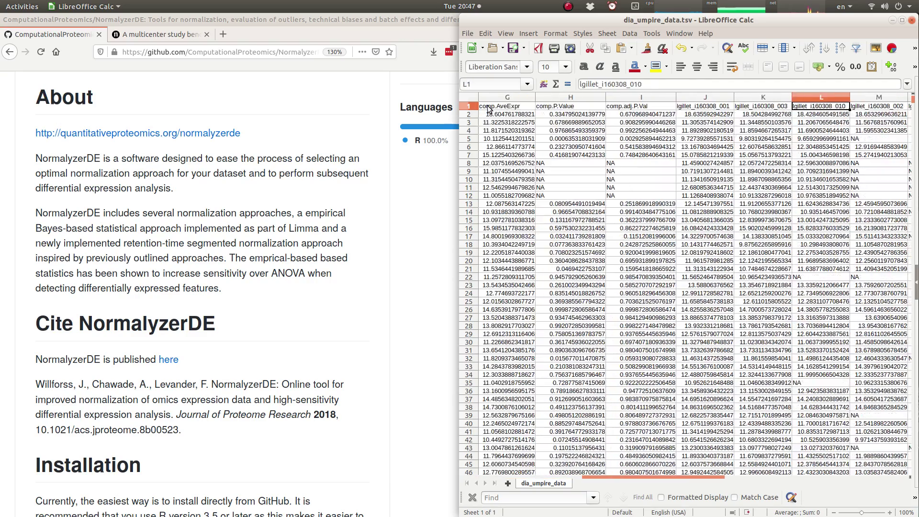
Close dia_umpire_data.tsv without saving and minimise the browser window
click(912, 20)
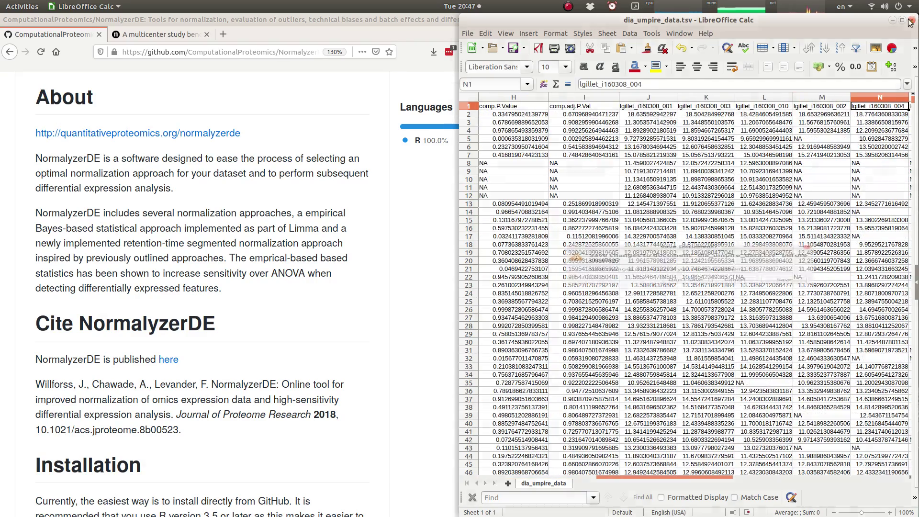
click(670, 295)
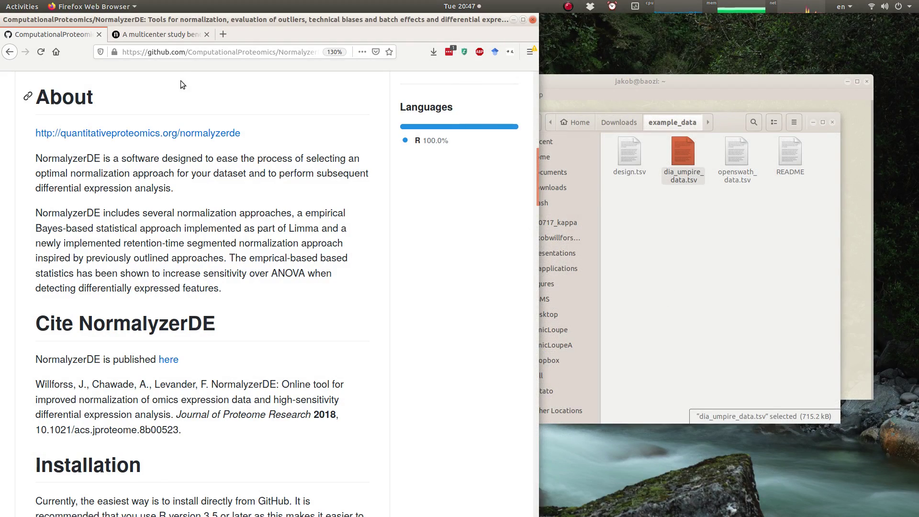
click(158, 34)
click(68, 36)
click(513, 21)
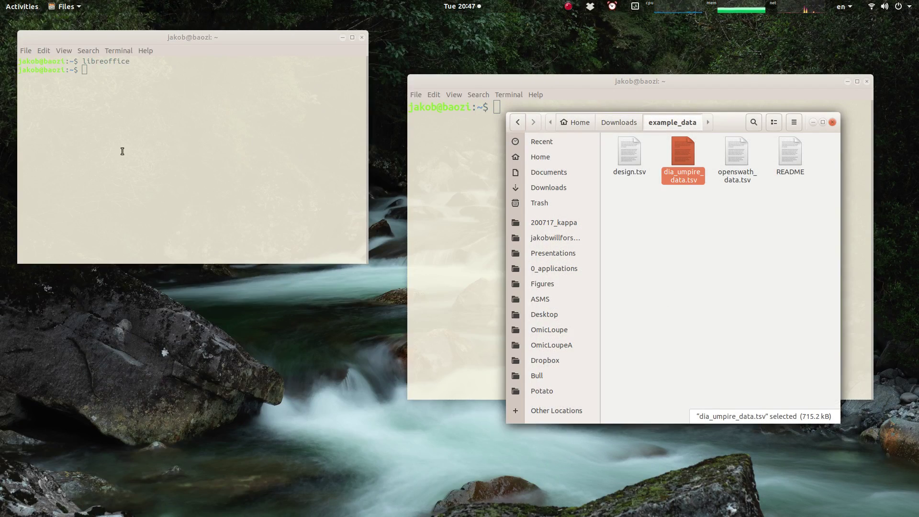
Start R in the larger terminal and launch OmicLoupe with OmicLoupe::runApp()
click(438, 146)
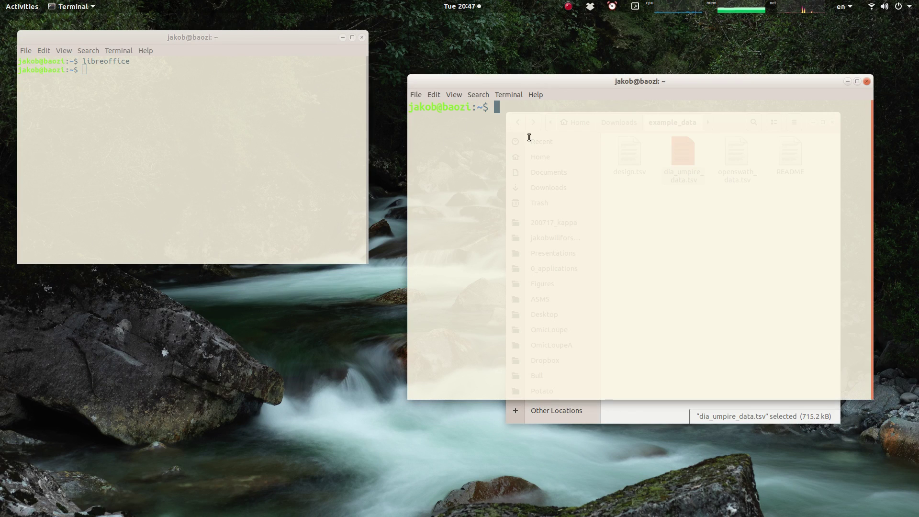
text(R)
key(Return)
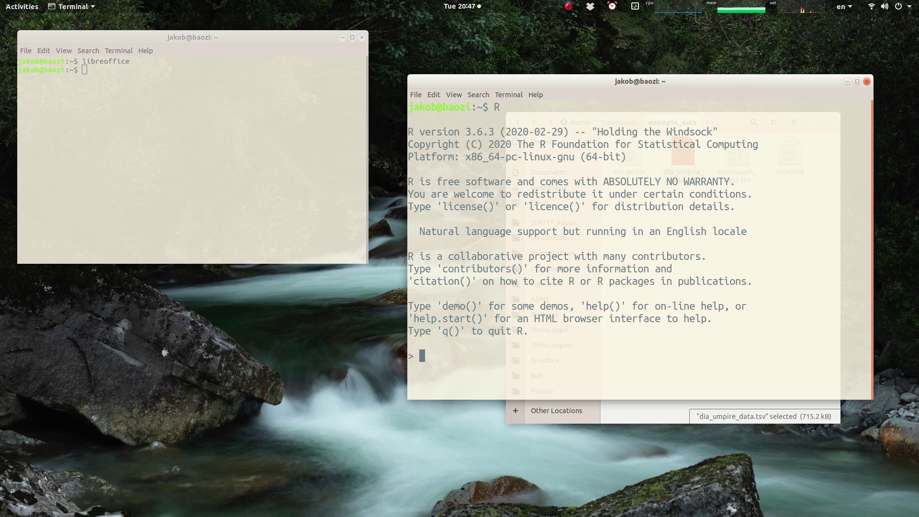
text(OmicLoupe::runApp())
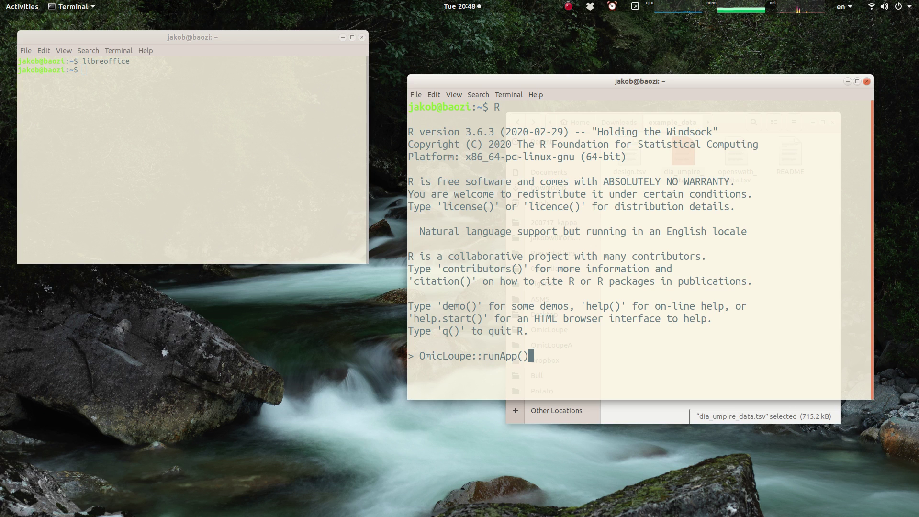
double_click(456, 357)
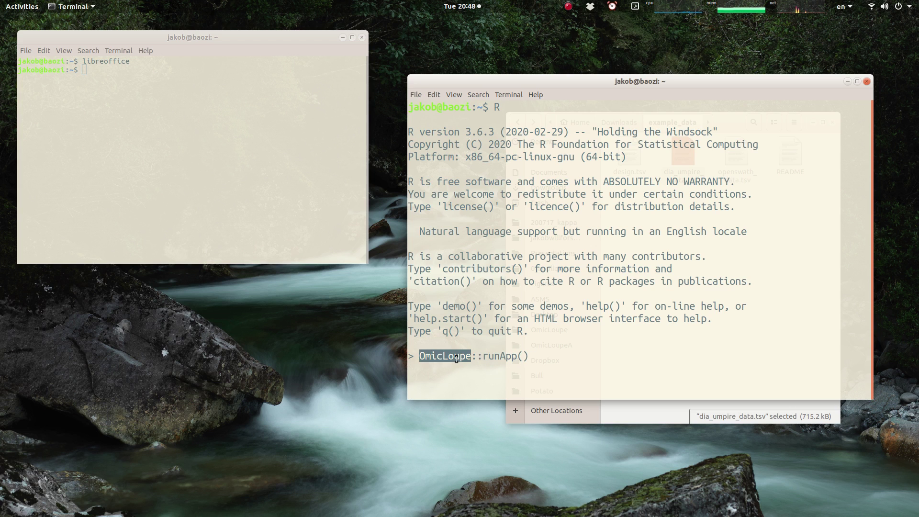
click(452, 358)
double_click(495, 356)
click(495, 356)
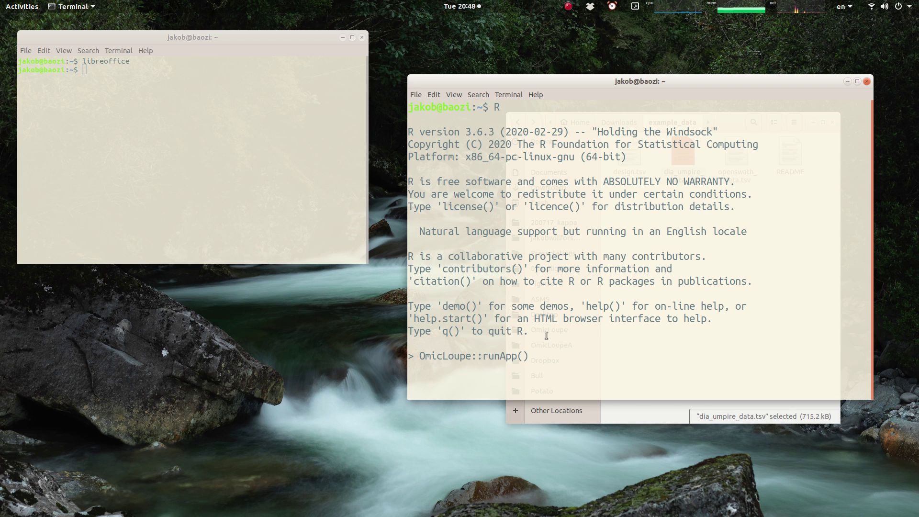
key(Return)
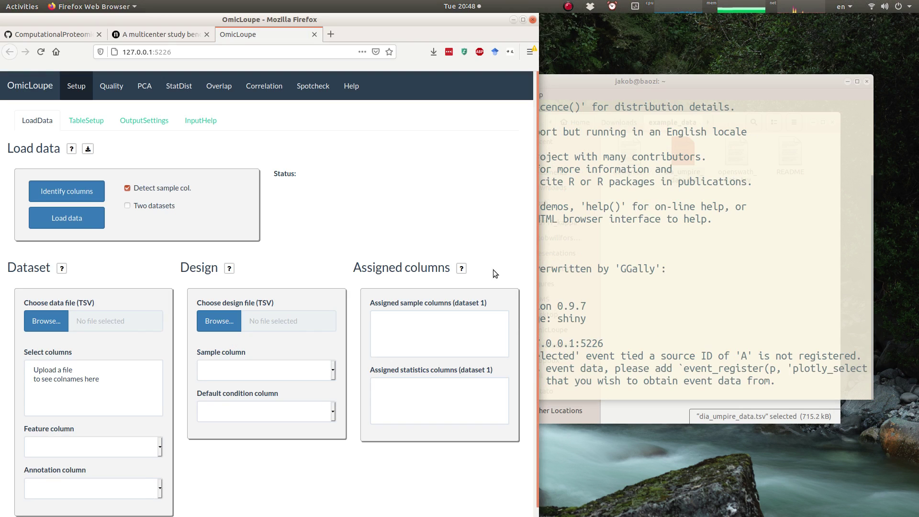
Highlight the local address OmicLoupe is listening on in the R terminal, and minimise that terminal window
click(626, 286)
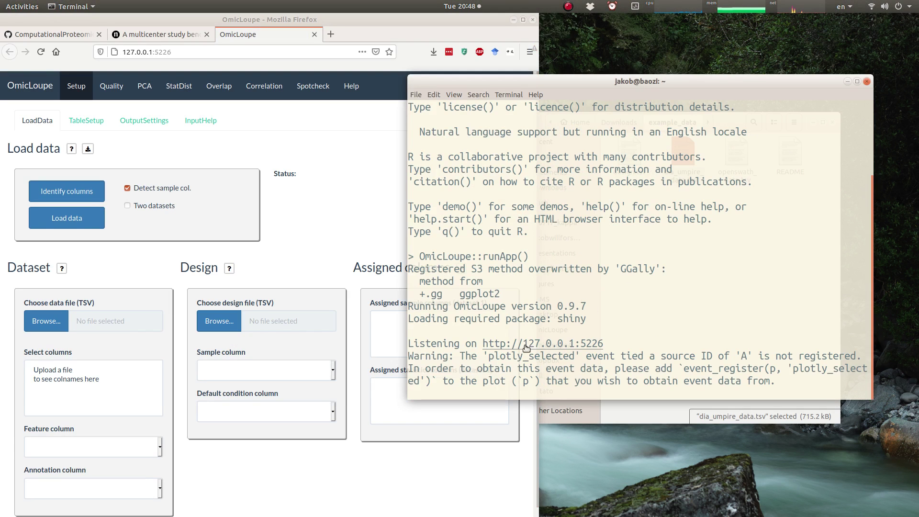
drag(483, 343, 603, 343)
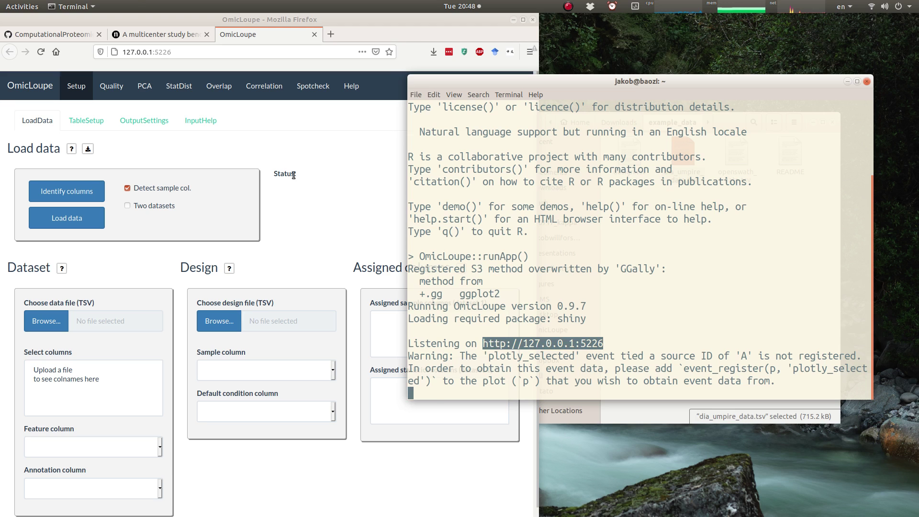
click(343, 188)
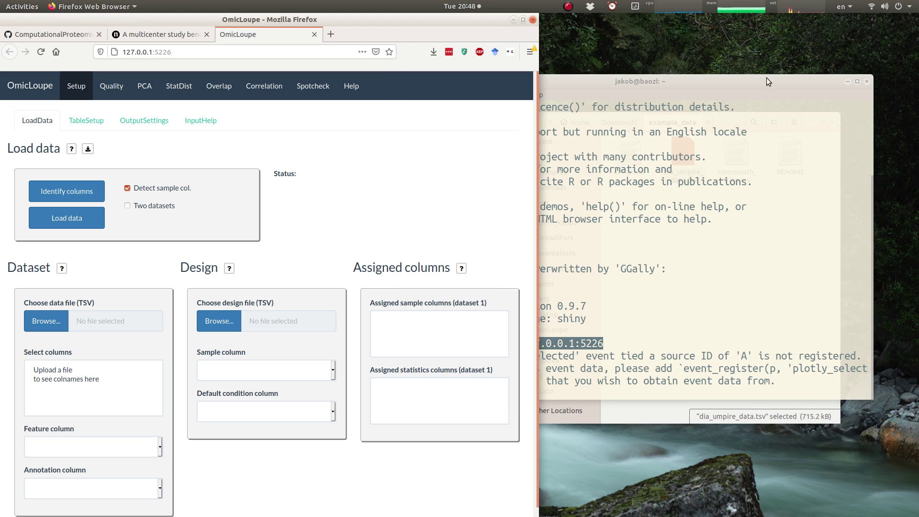
click(847, 81)
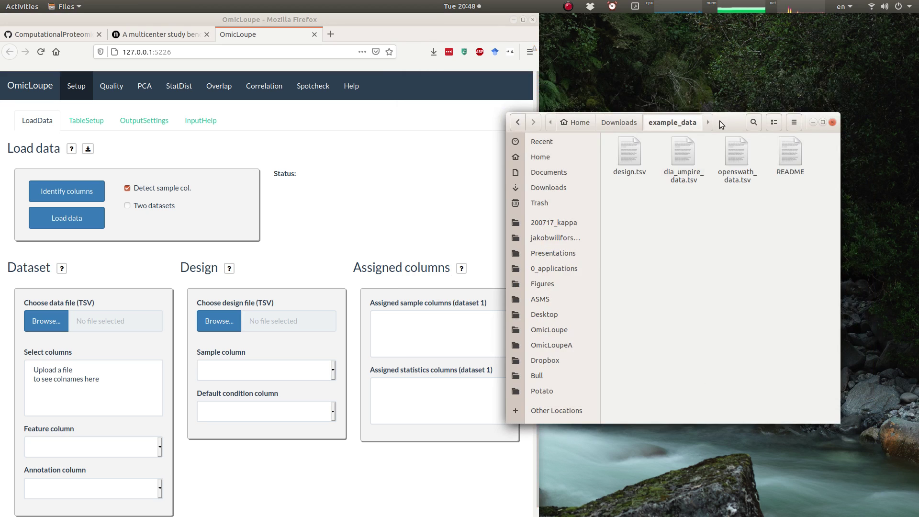
Upload dia_umpire_data.tsv from the example_data folder in Downloads as the data file
scroll(139, 206, down, 1)
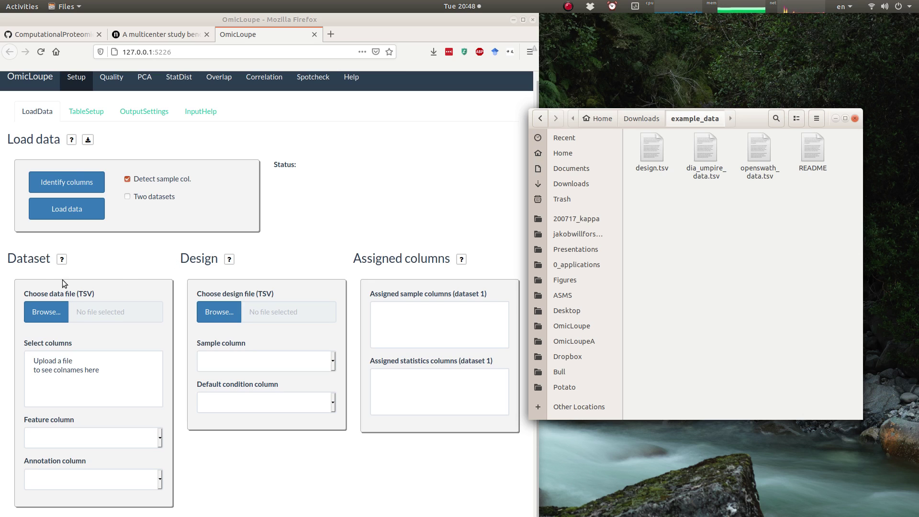
click(56, 321)
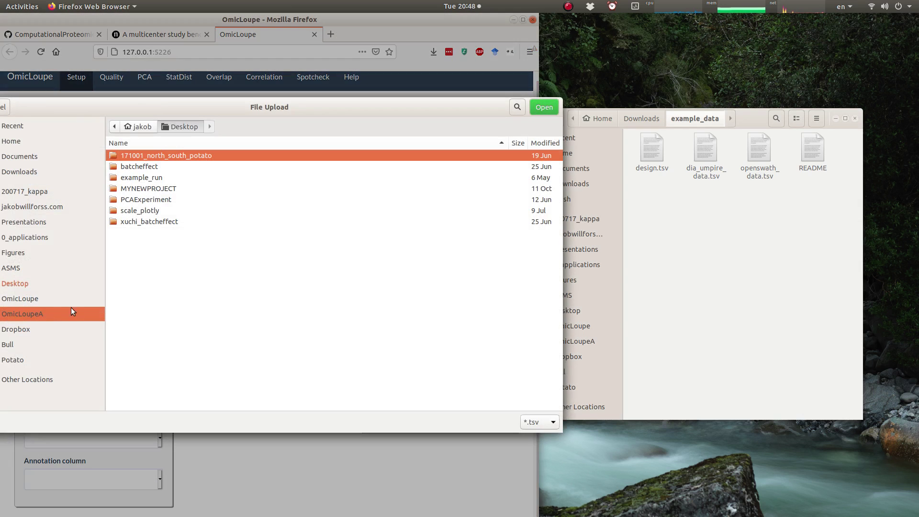
click(26, 170)
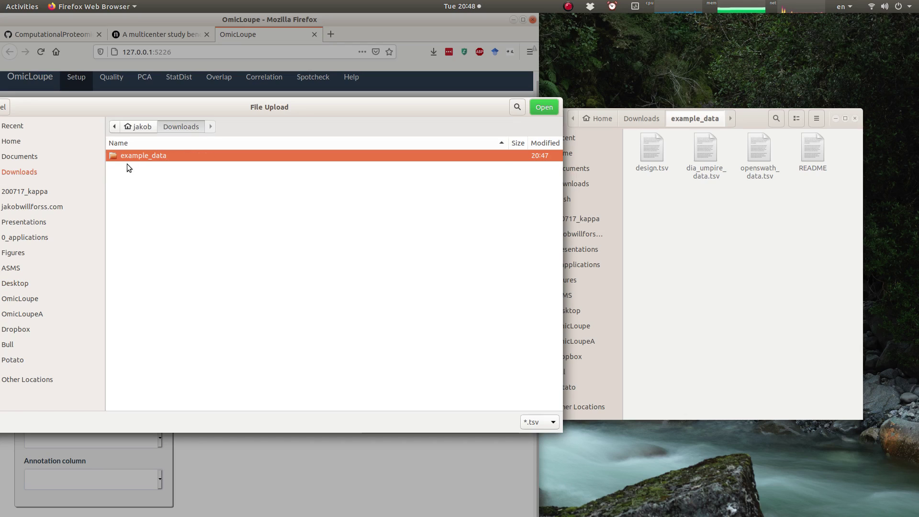
double_click(134, 157)
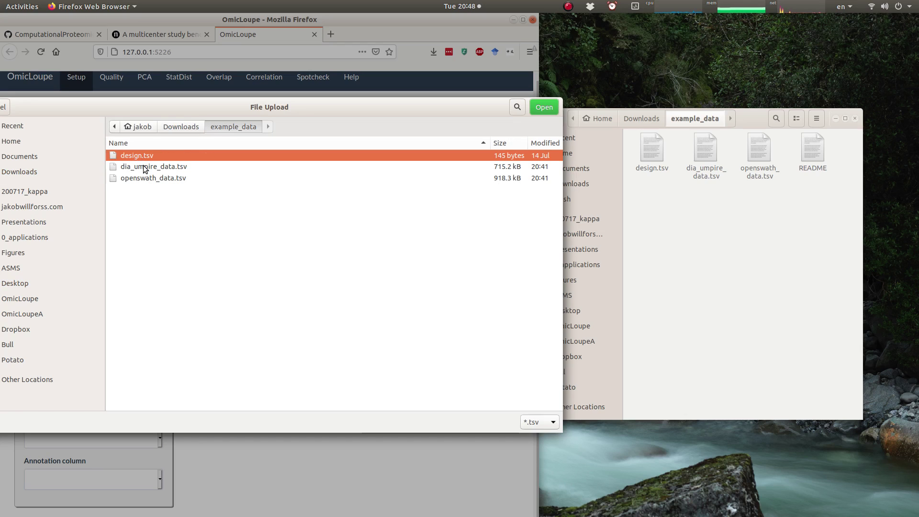
double_click(143, 166)
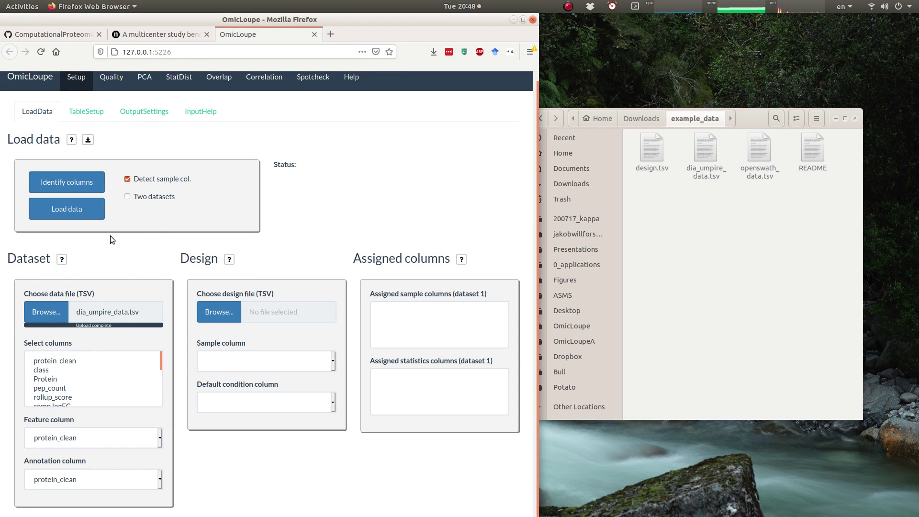
Upload design.tsv from example_data as the design file and choose sample as its sample column
click(221, 312)
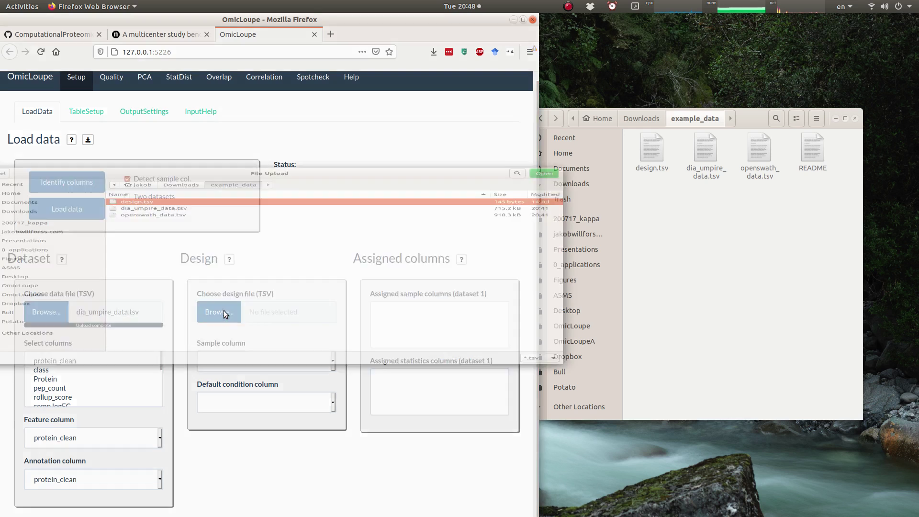
double_click(136, 155)
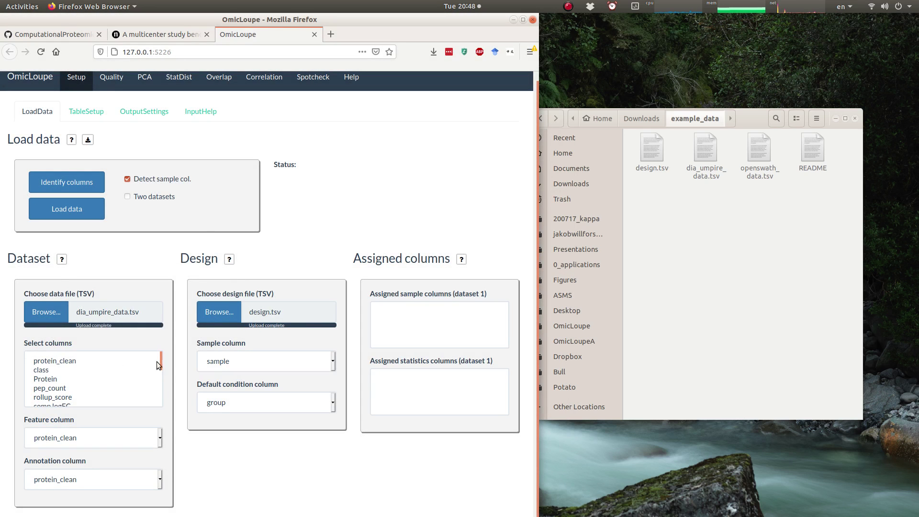
mouse_move(160, 359)
mouse_down()
mouse_move(157, 403)
mouse_move(157, 357)
mouse_up()
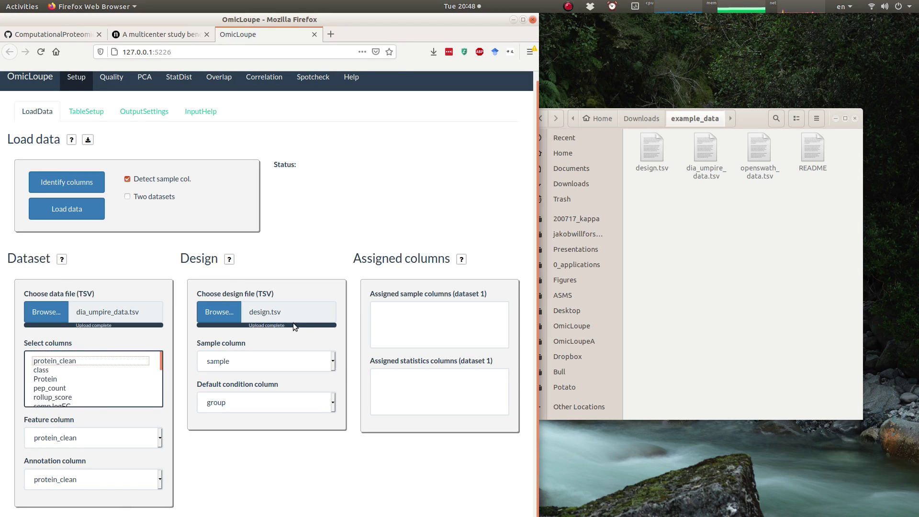
click(243, 360)
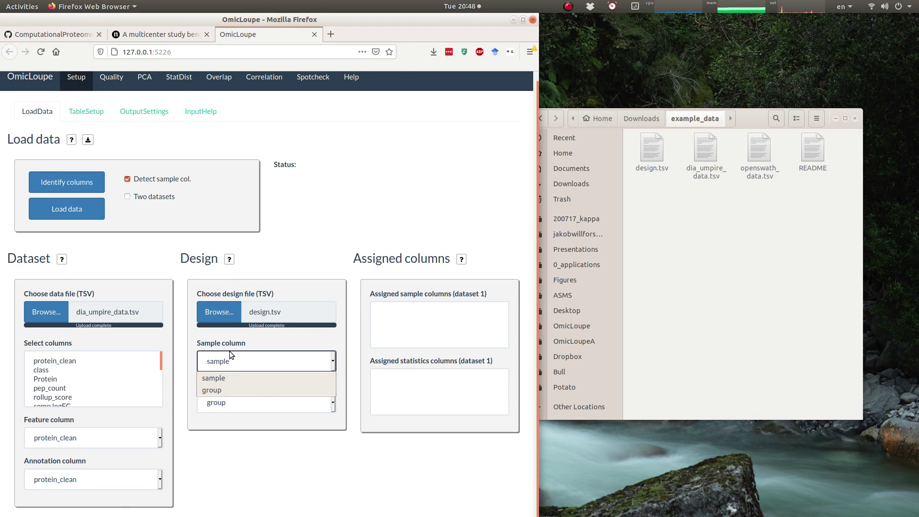
click(228, 378)
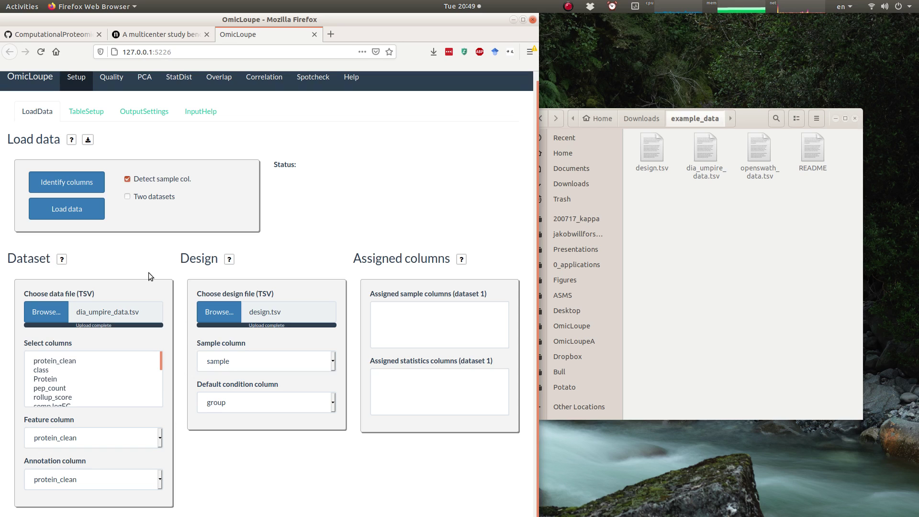
Identify the dataset's columns and go through the assigned sample columns
click(72, 181)
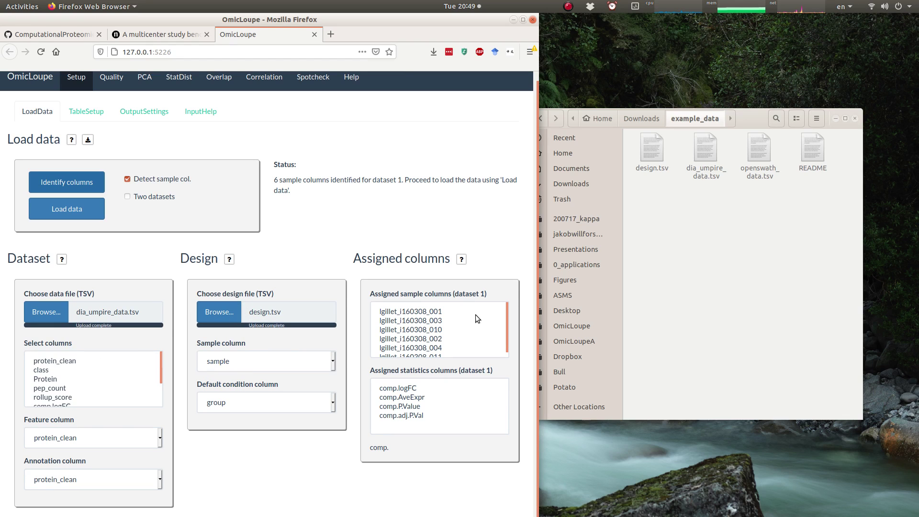
scroll(444, 331, down, 1)
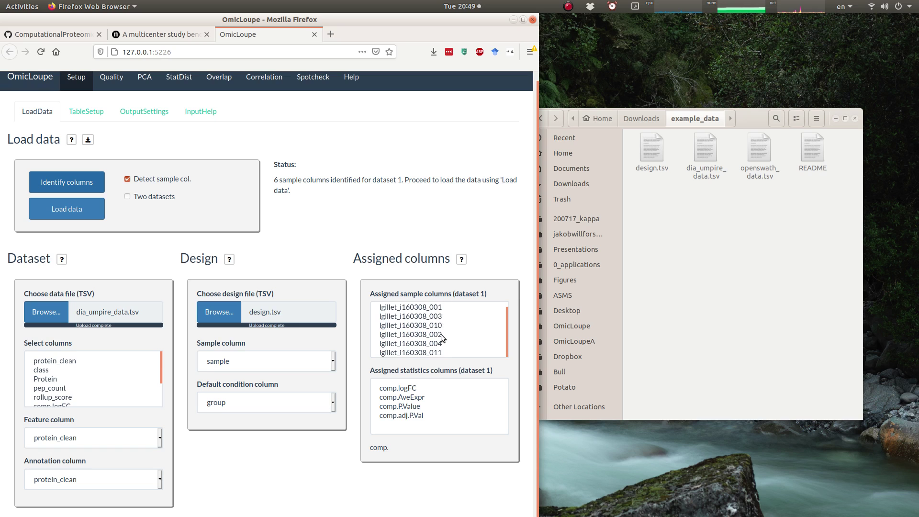
scroll(441, 332, up, 1)
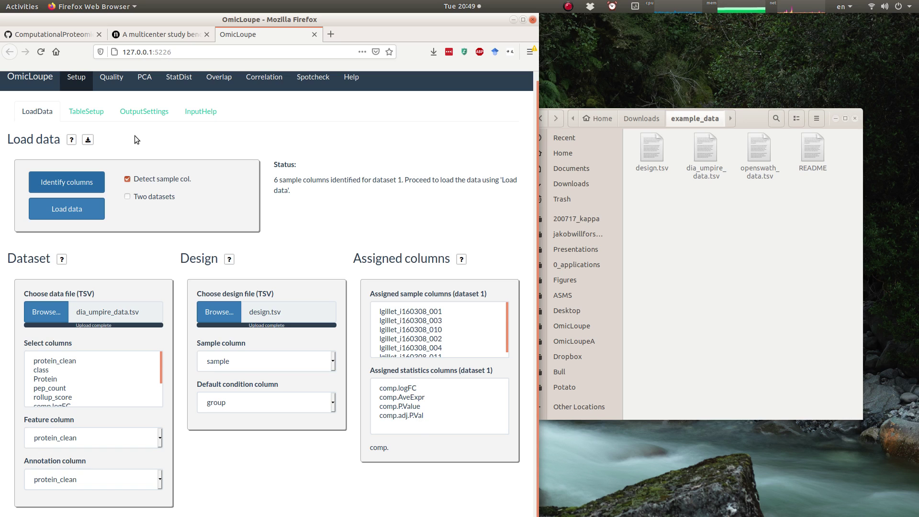
Check the statistics column patterns in the table setup, and return to the data loading page to load the dataset
click(91, 112)
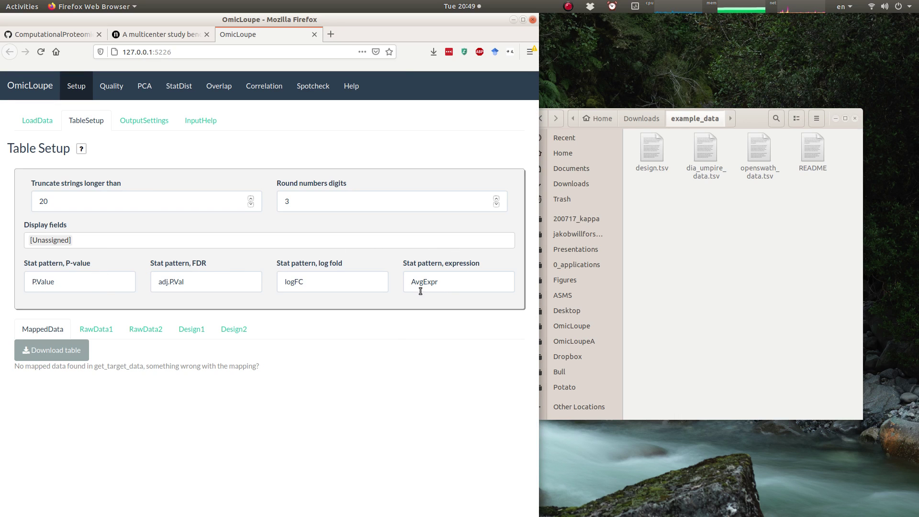
click(39, 122)
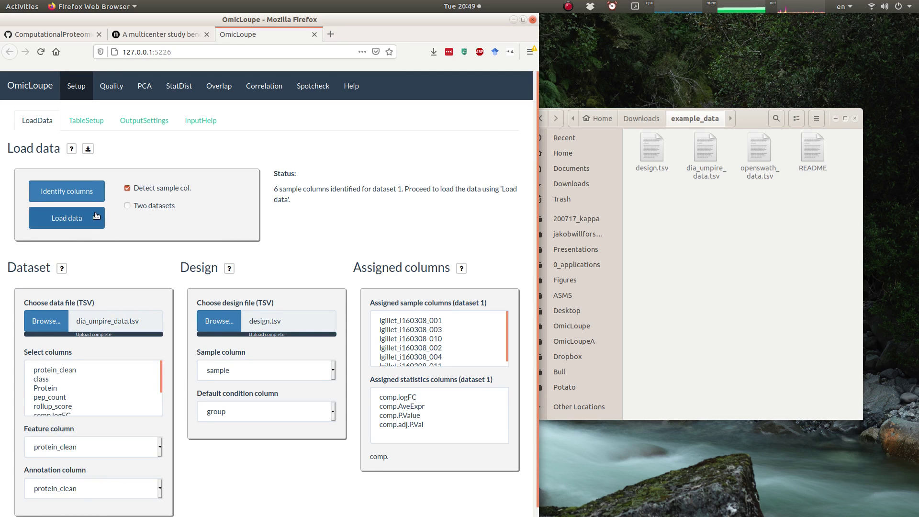
click(70, 218)
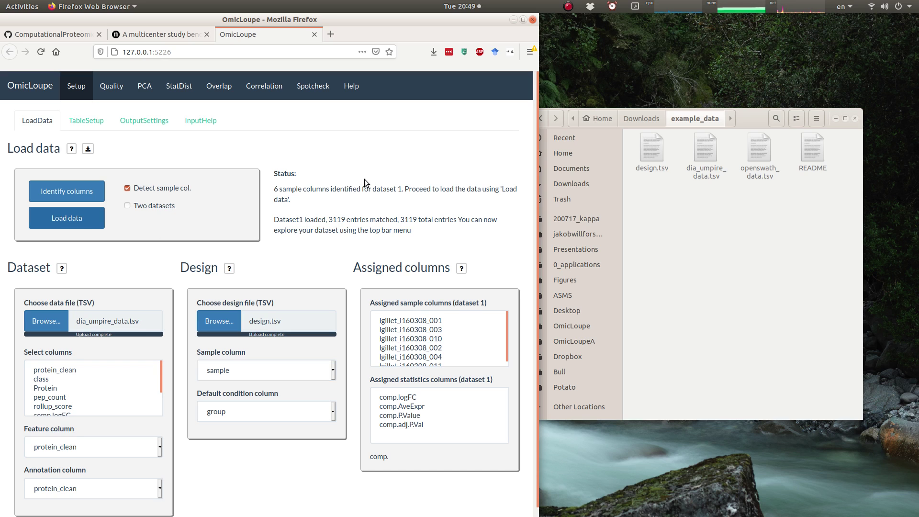
Enable the use of two datasets and look over the data, design and assigned column fields for dataset 2
scroll(364, 179, down, 1)
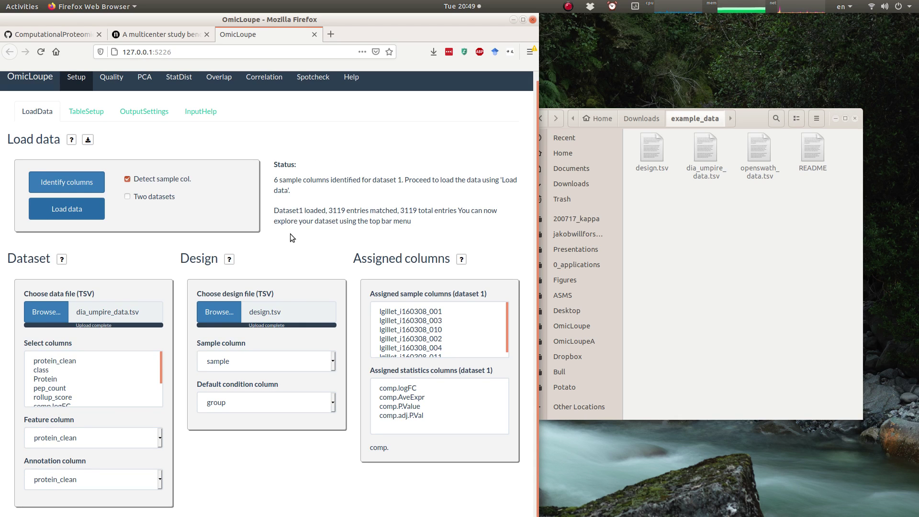
click(159, 200)
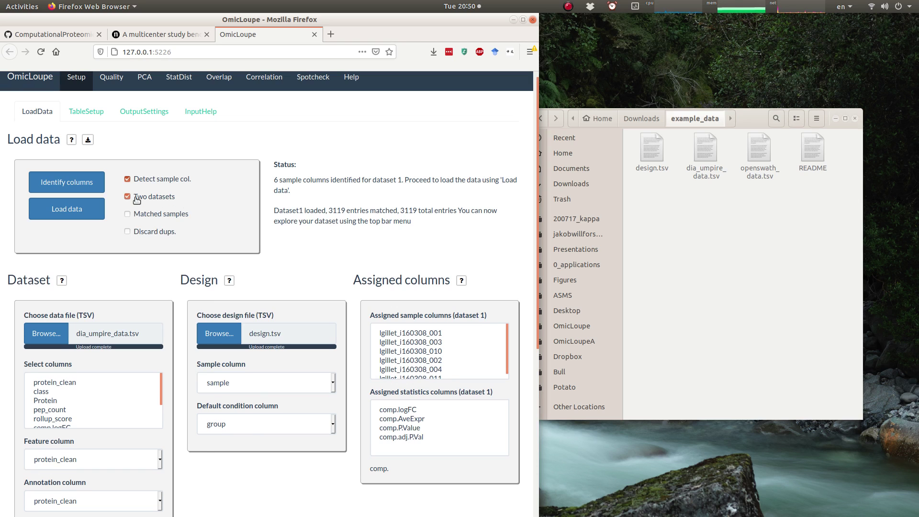
scroll(306, 172, down, 2)
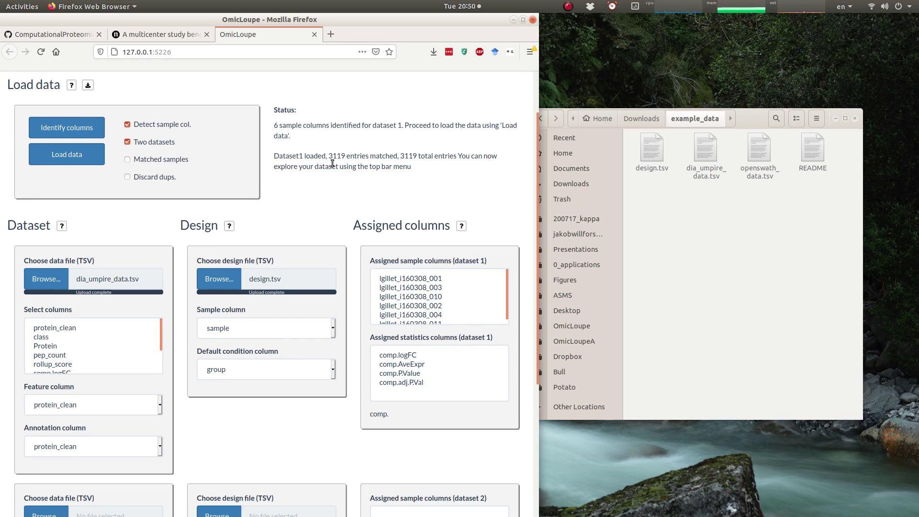
scroll(333, 163, down, 1)
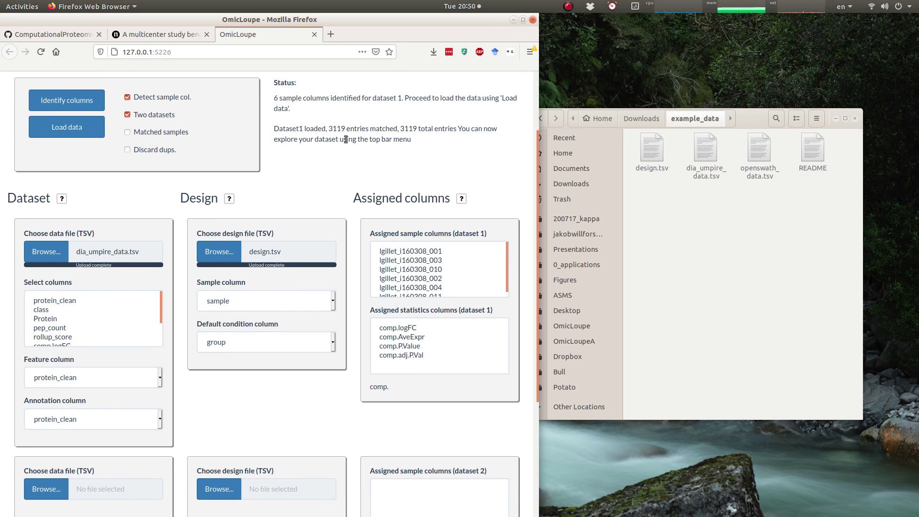
scroll(346, 139, down, 2)
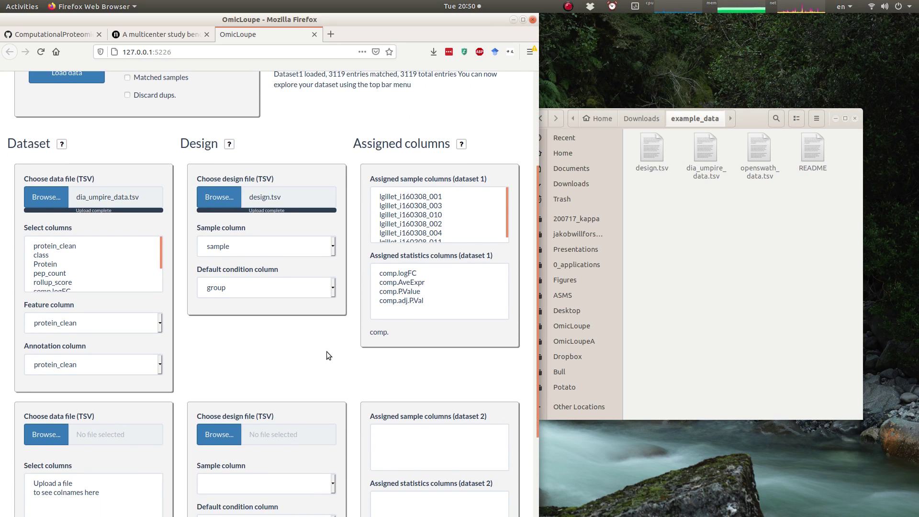
scroll(356, 330, down, 4)
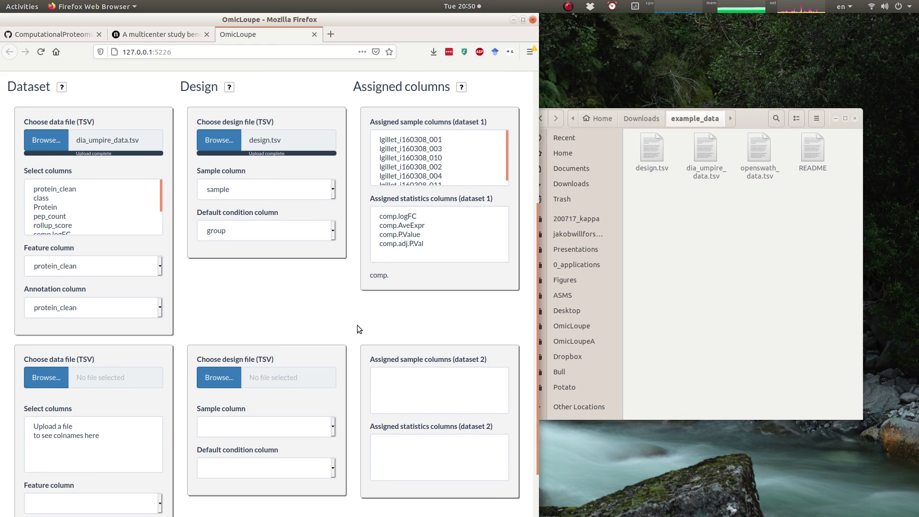
scroll(358, 329, down, 1)
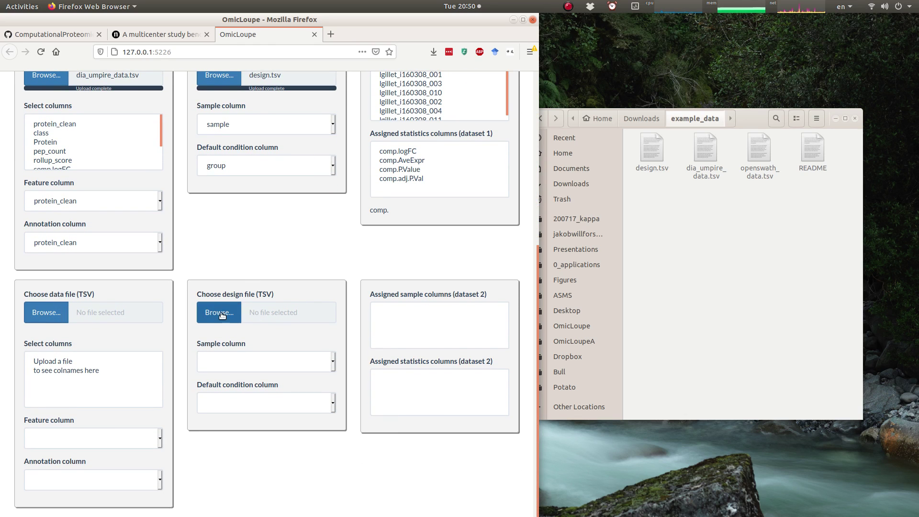
Enable matched samples for the two datasets and return to the dataset 2 fields
scroll(360, 290, up, 2)
scroll(360, 288, up, 5)
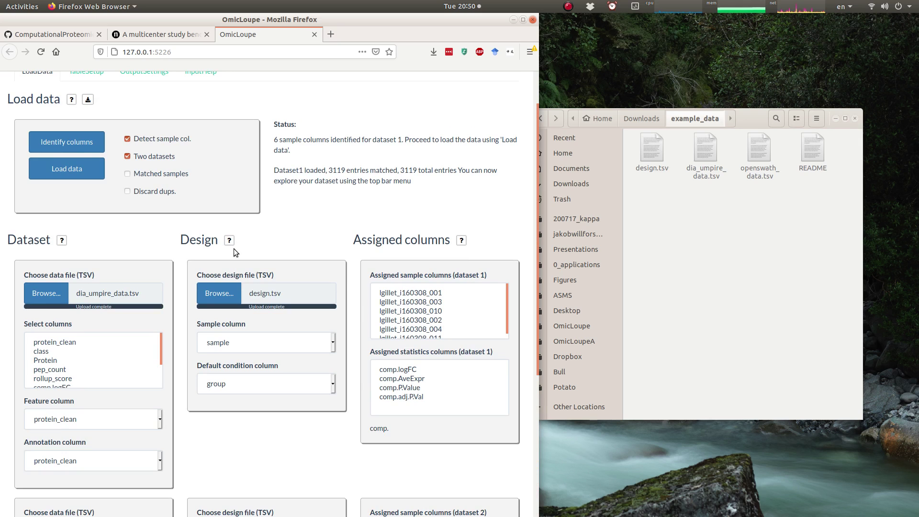
click(128, 174)
scroll(356, 315, down, 3)
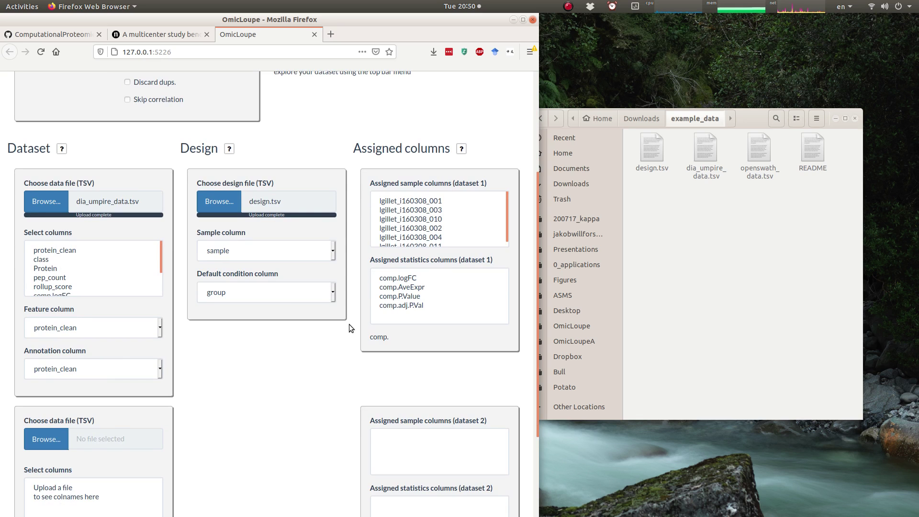
Upload openswath_data.tsv from the example_data folder as the data file for dataset 2
scroll(361, 324, up, 3)
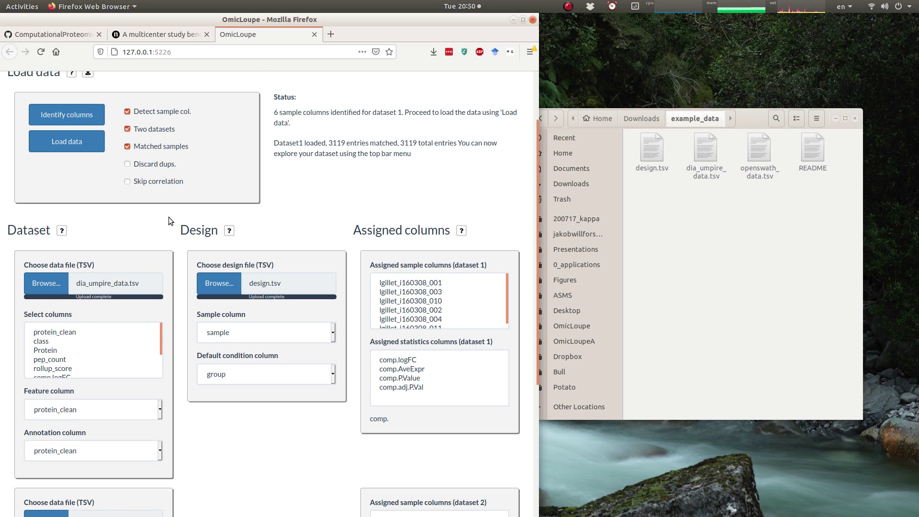
scroll(183, 283, down, 6)
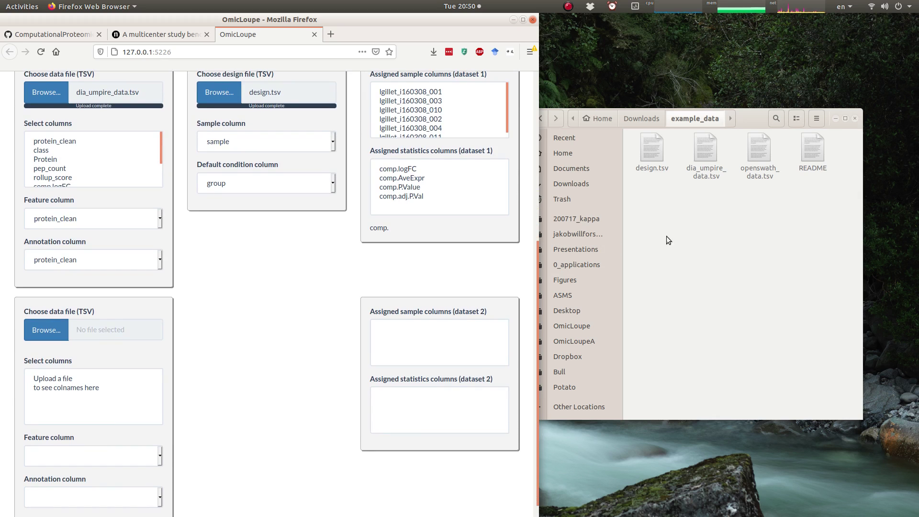
click(668, 239)
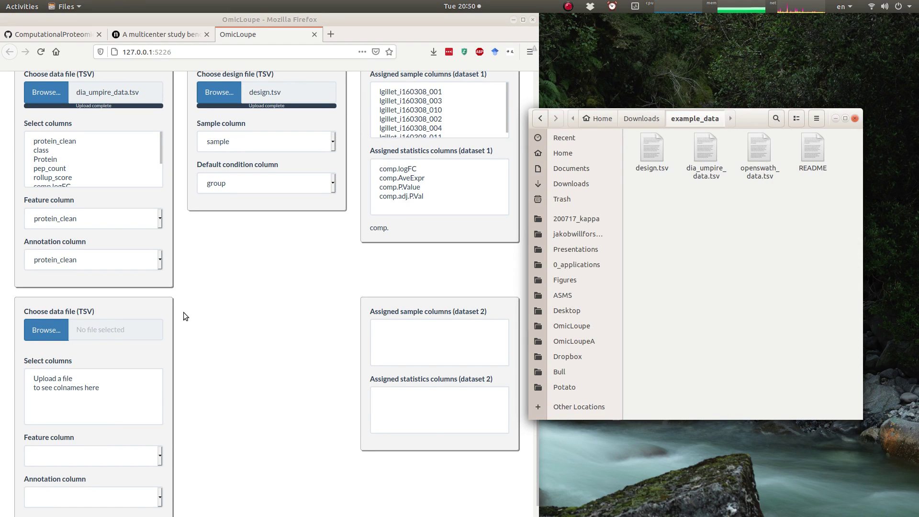
drag(772, 159, 47, 337)
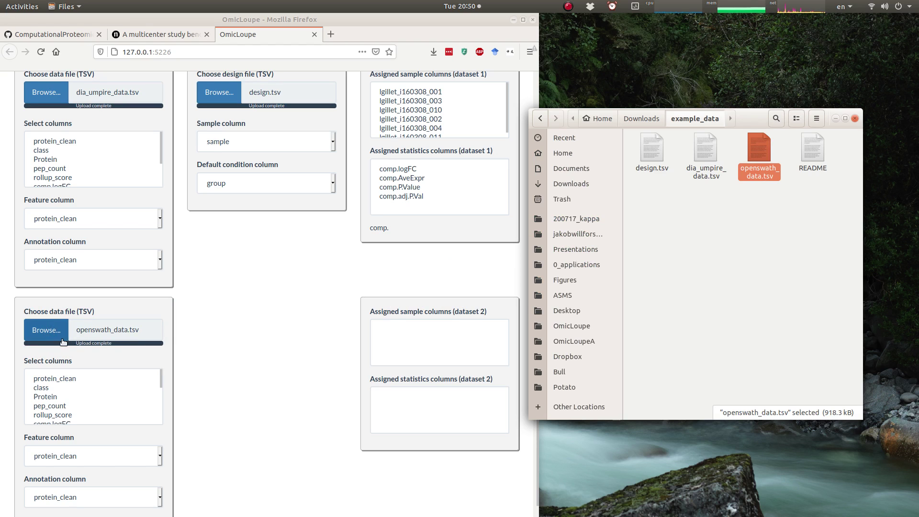
scroll(245, 307, down, 1)
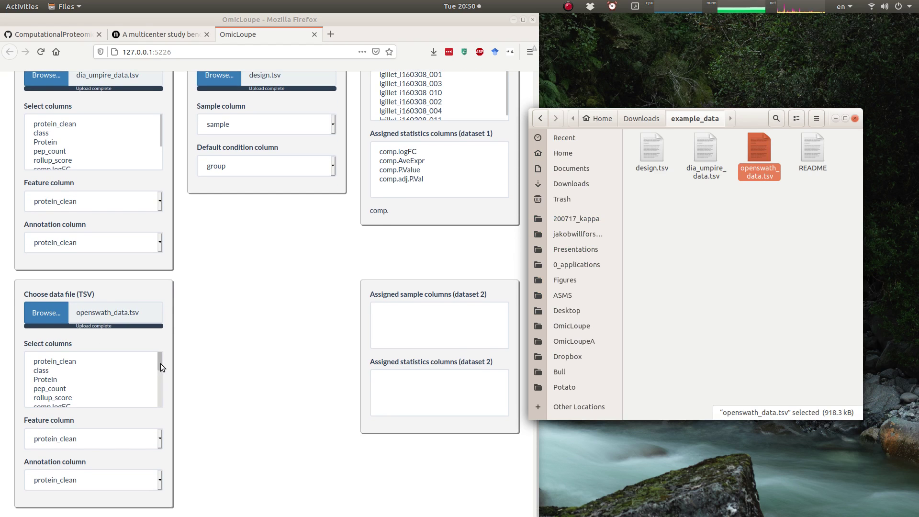
mouse_move(160, 363)
mouse_down()
mouse_move(159, 395)
mouse_move(159, 363)
mouse_up()
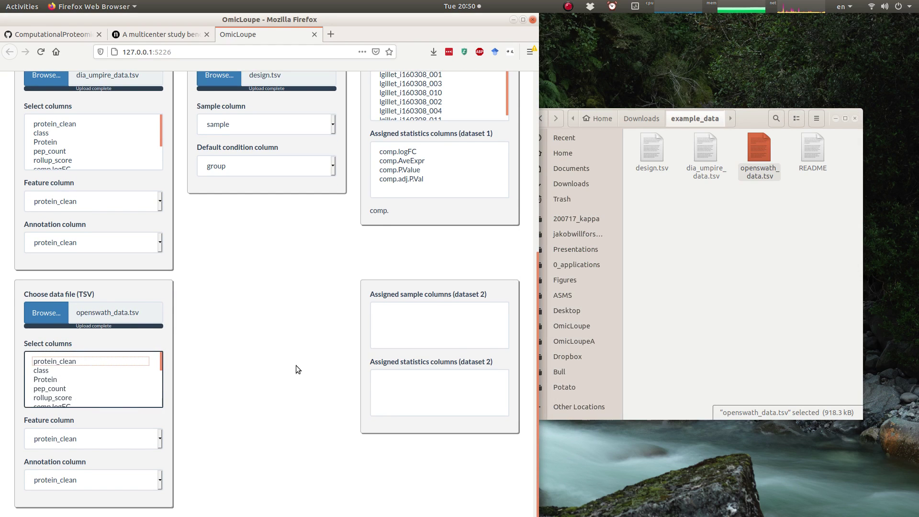
Identify the columns of both datasets and check the sample and statistics columns assigned to dataset 2
scroll(296, 366, up, 4)
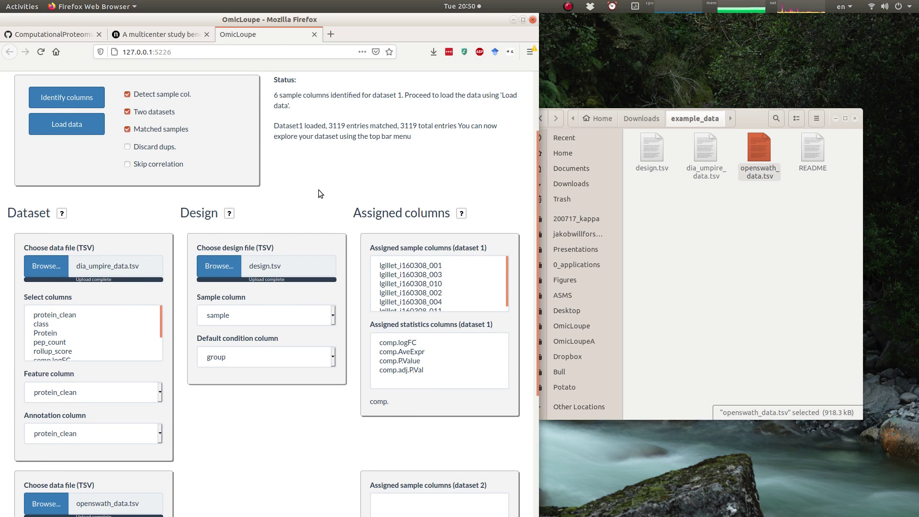
scroll(358, 282, down, 1)
scroll(356, 351, up, 3)
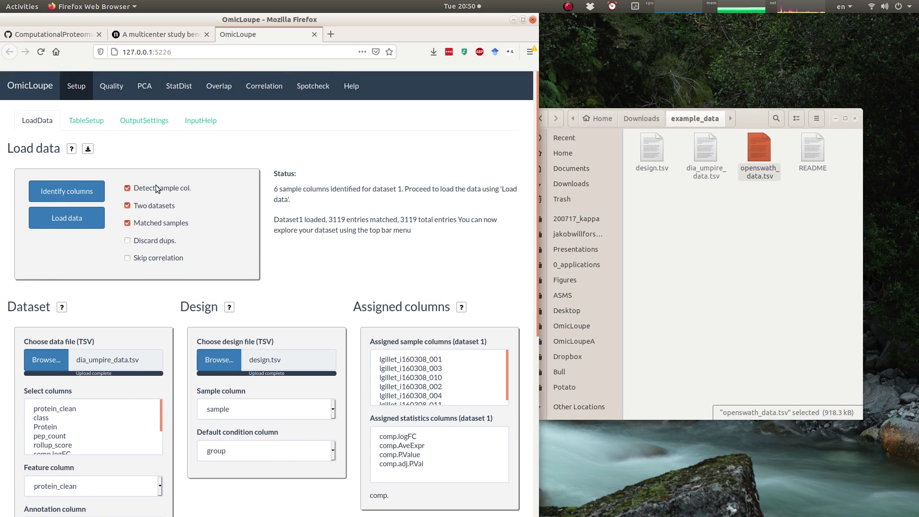
click(83, 189)
scroll(326, 218, down, 6)
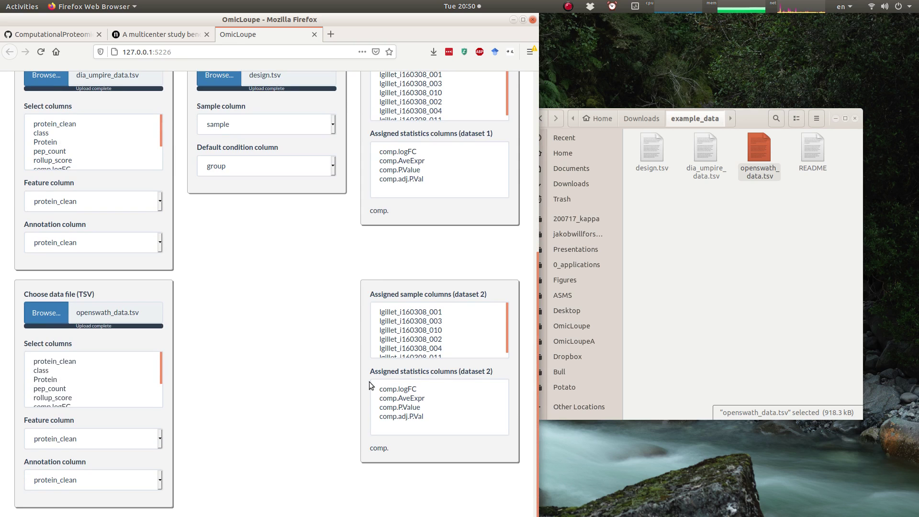
scroll(332, 277, up, 7)
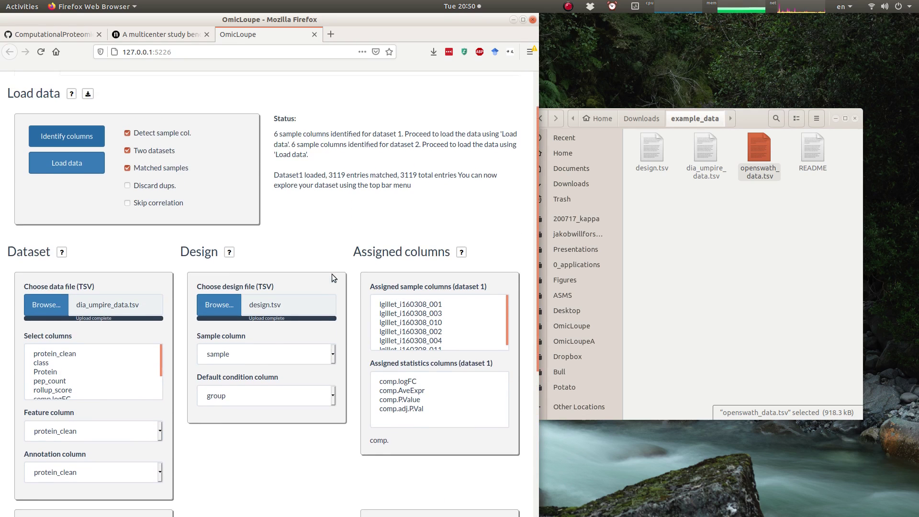
Check the feature column settings of both datasets and look through the feature column choices for dataset 1
scroll(230, 249, down, 3)
scroll(185, 338, down, 4)
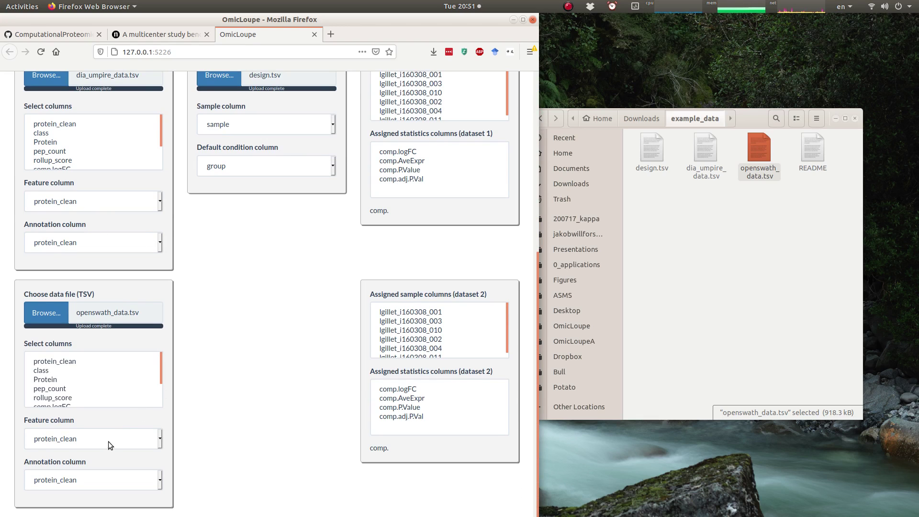
click(124, 201)
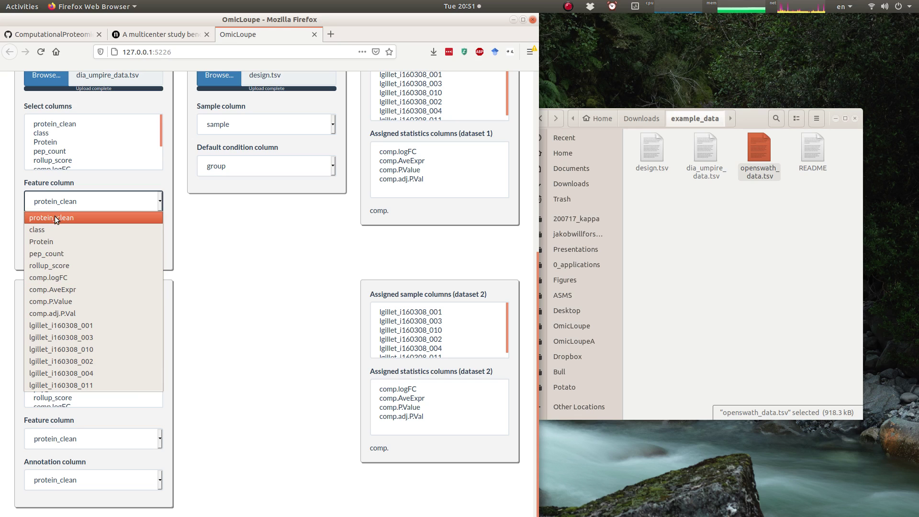
click(180, 218)
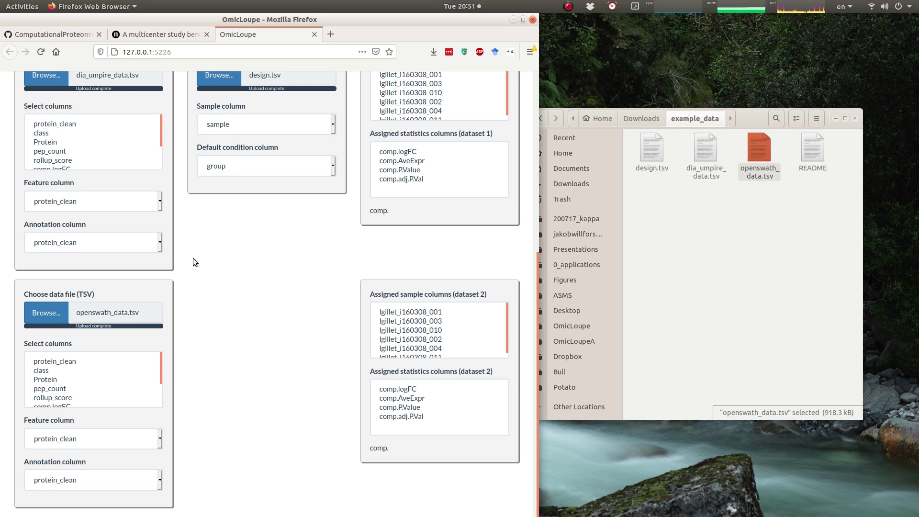
Load the two matched datasets, dia_umpire_data.tsv and openswath_data.tsv, and check the loading status
scroll(194, 257, up, 2)
scroll(193, 258, down, 1)
scroll(172, 249, up, 3)
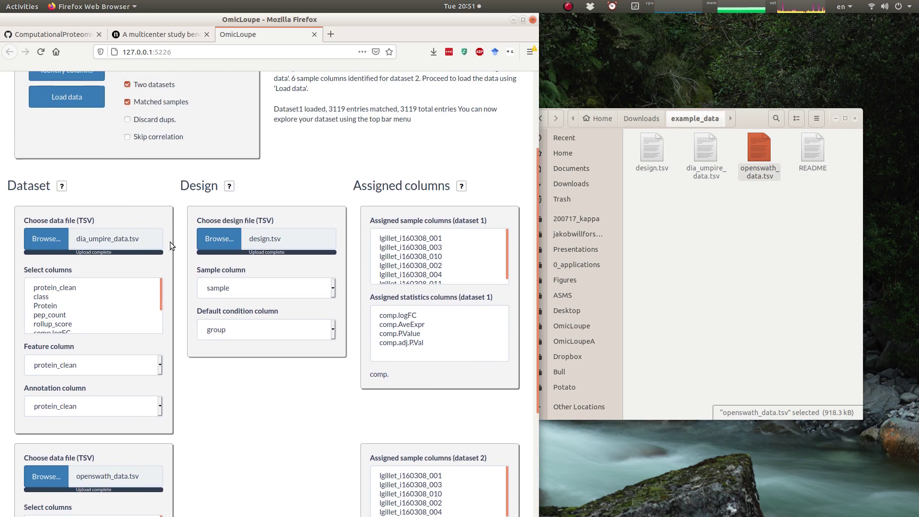
click(78, 104)
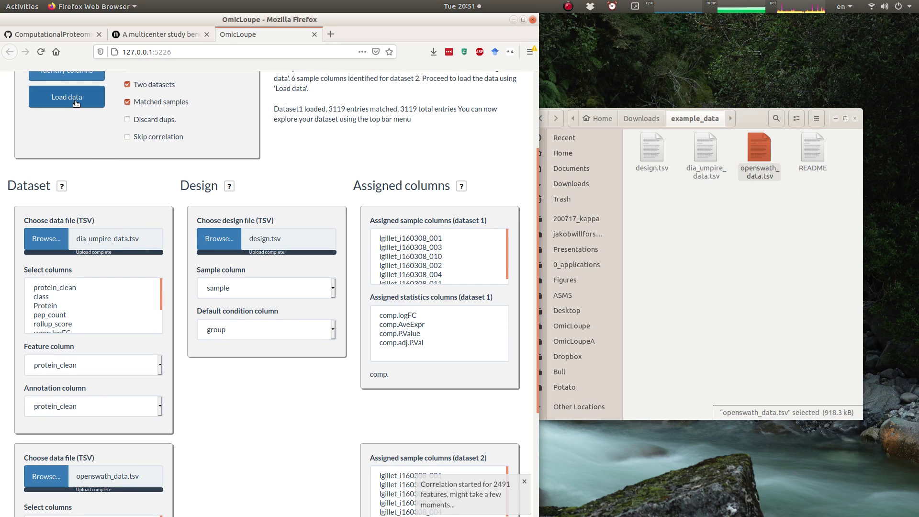
scroll(252, 169, up, 3)
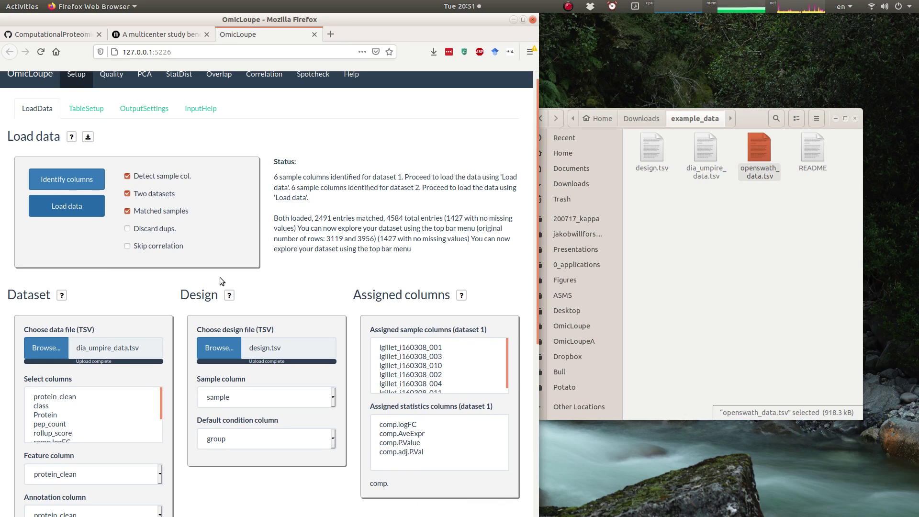
Review the load options, the status text for the matched entries, and the column assignments of both datasets
click(129, 247)
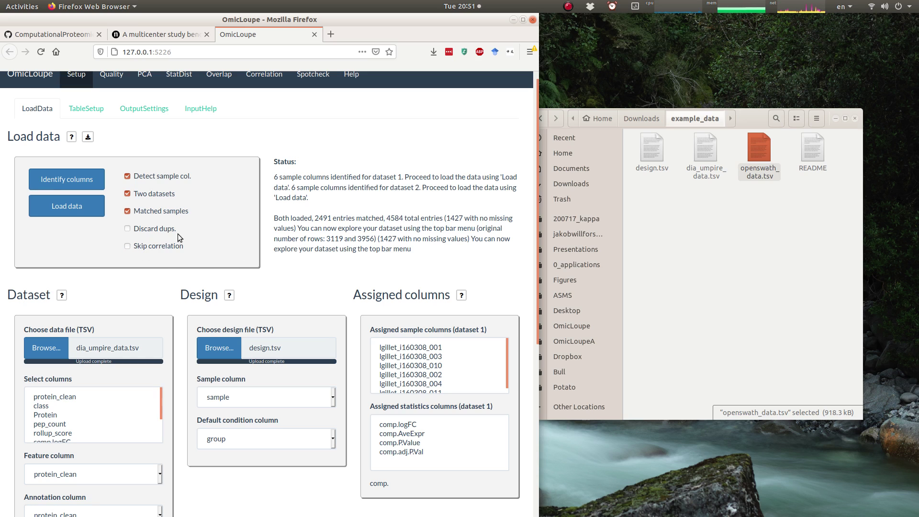
scroll(175, 283, down, 3)
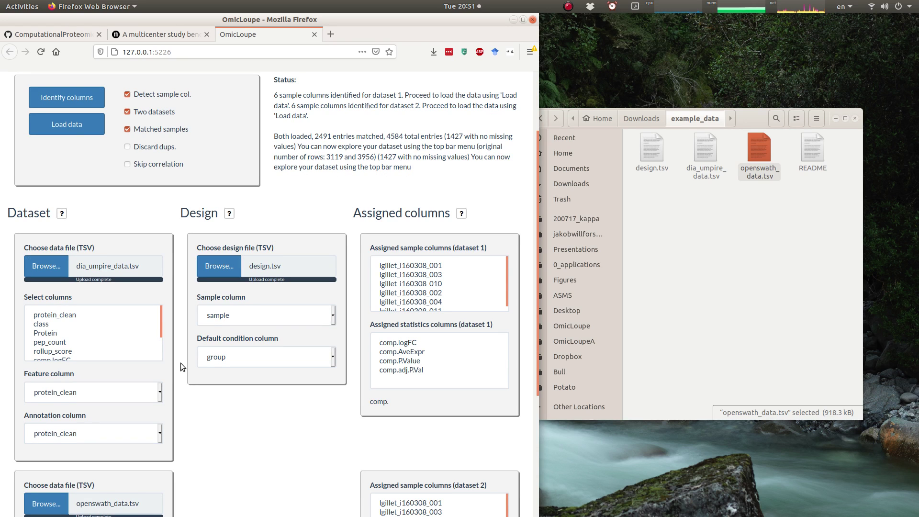
scroll(180, 363, up, 2)
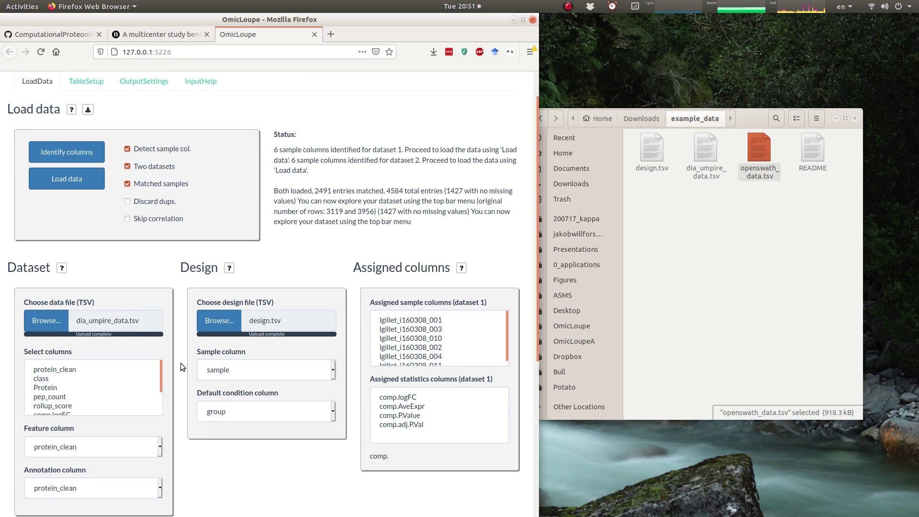
scroll(180, 363, up, 1)
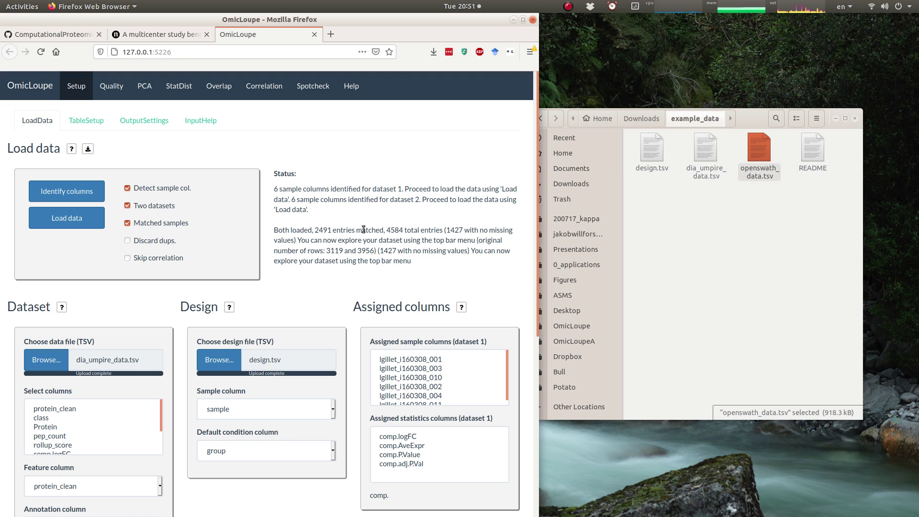
scroll(367, 223, down, 2)
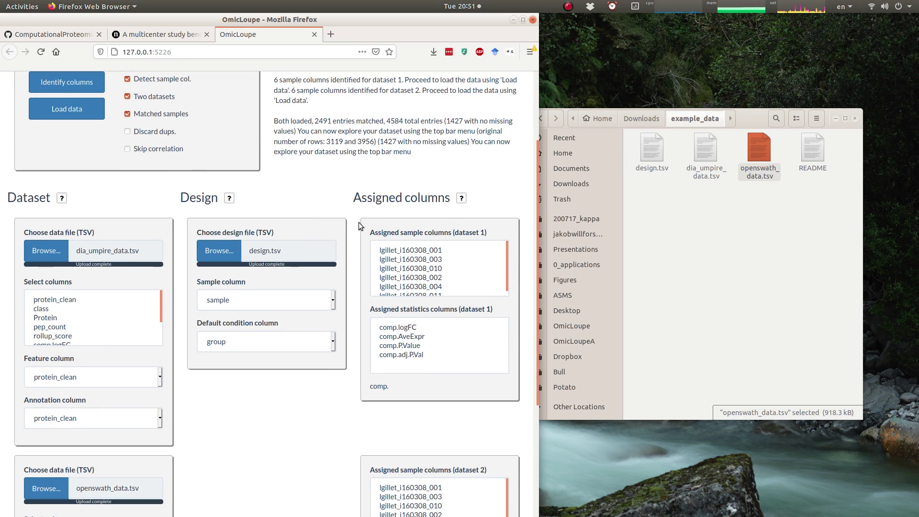
scroll(350, 225, down, 3)
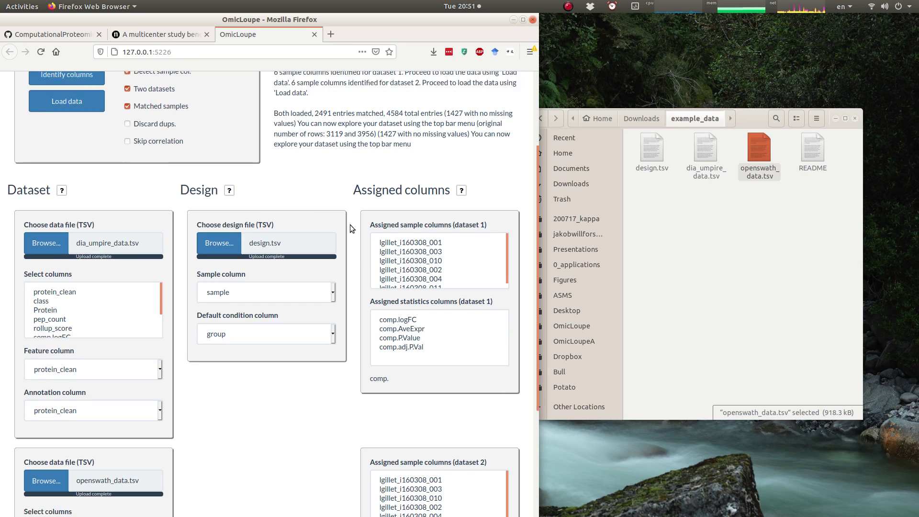
scroll(350, 228, down, 1)
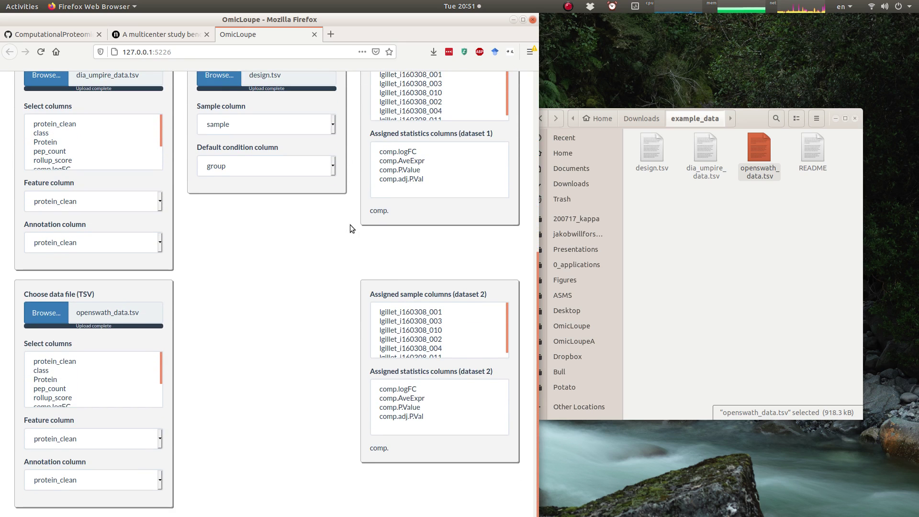